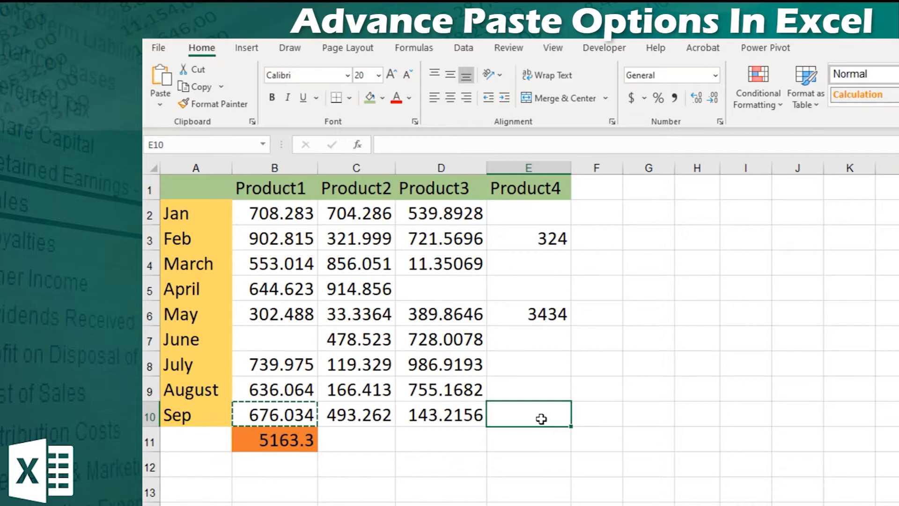
- Copy the Product1 total in B11 and paste it into E11 under Product4
left_click(302, 433)
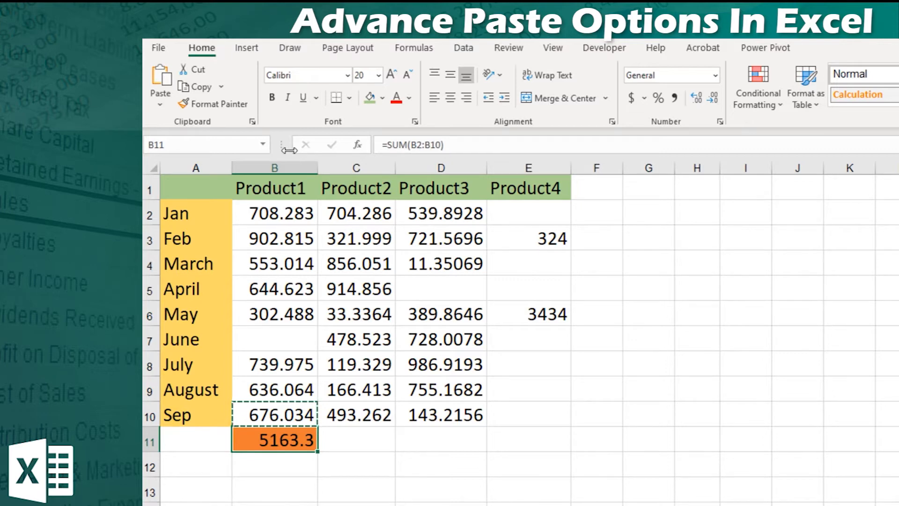
key("ctrl+c")
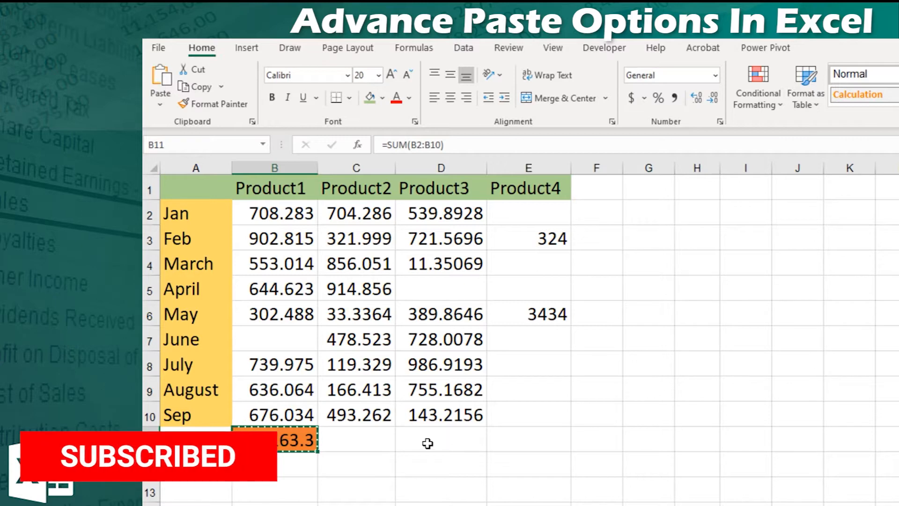
left_click(522, 441)
key("ctrl+v")
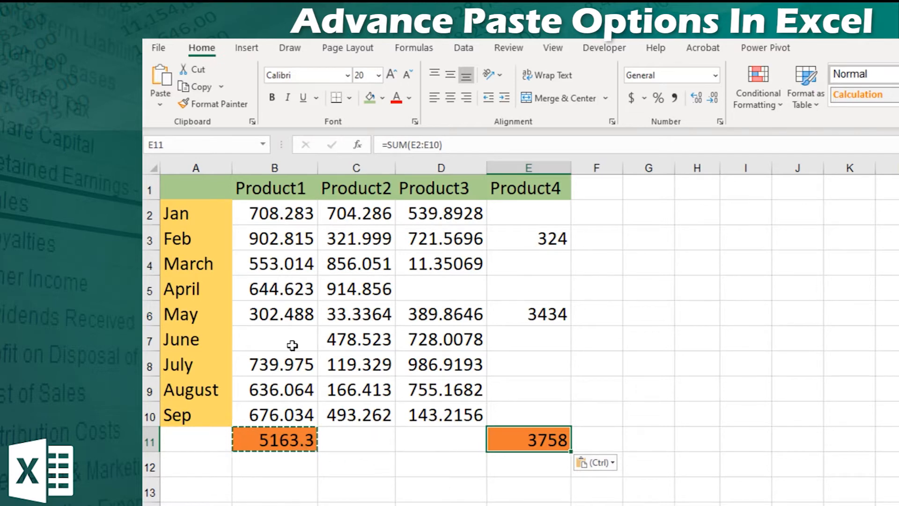
- Compare the ranges B2:B10 and E2:E10 with the formula pasted in E11
left_click_drag(295, 211, 295, 412)
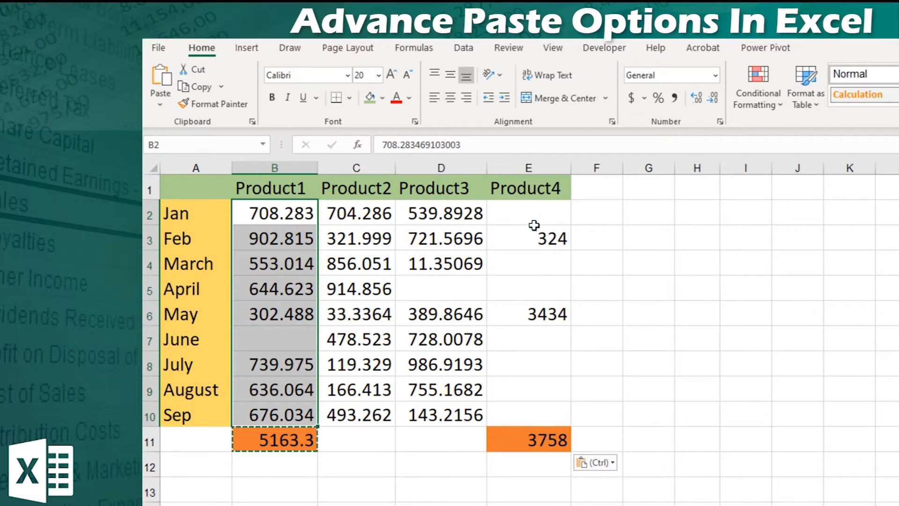
left_click_drag(536, 213, 538, 401)
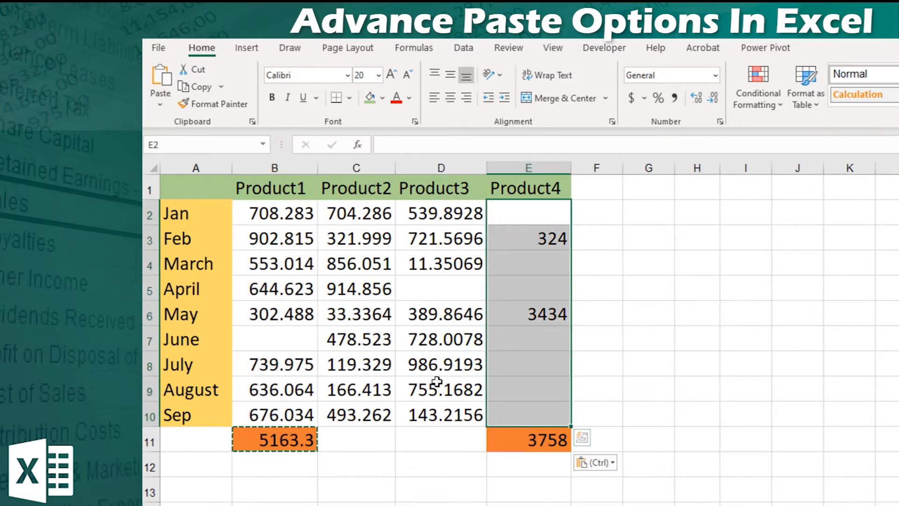
left_click(546, 448)
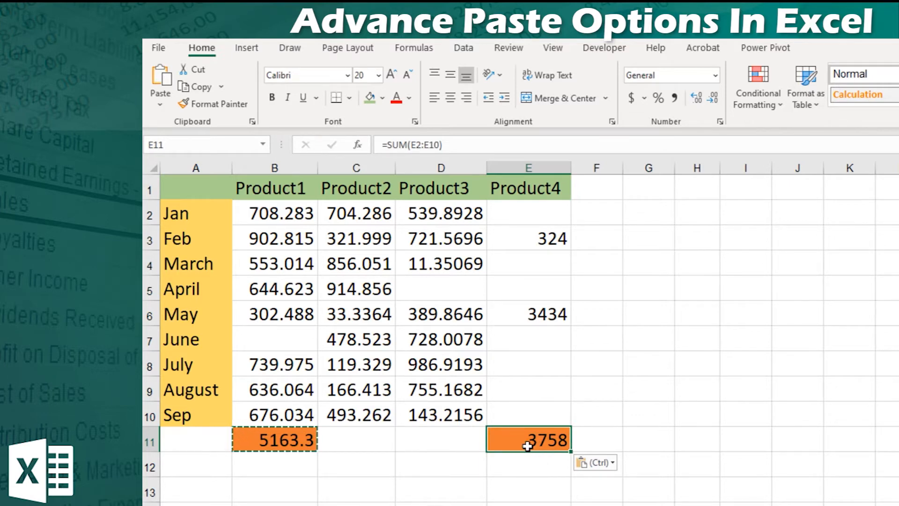
- Make both references in the B11 total absolute, giving =SUM($B$2:$B$10)
left_click(283, 431)
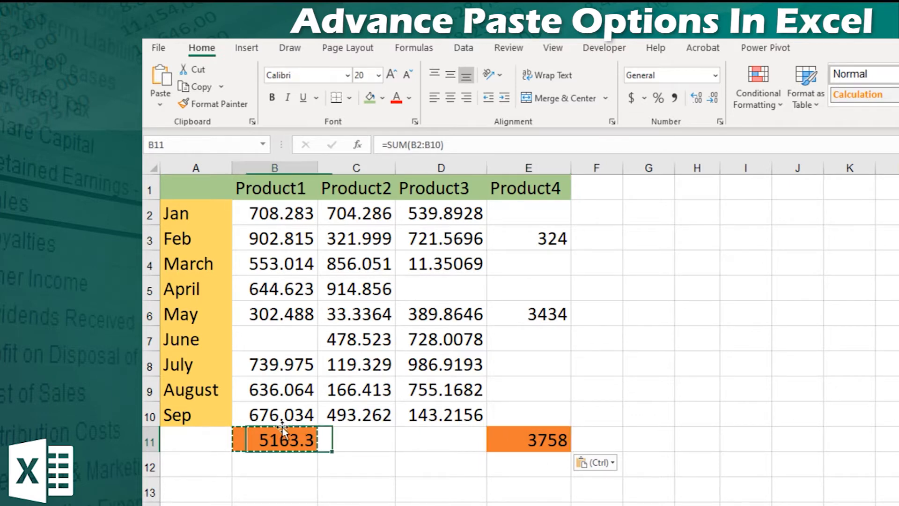
left_click(416, 146)
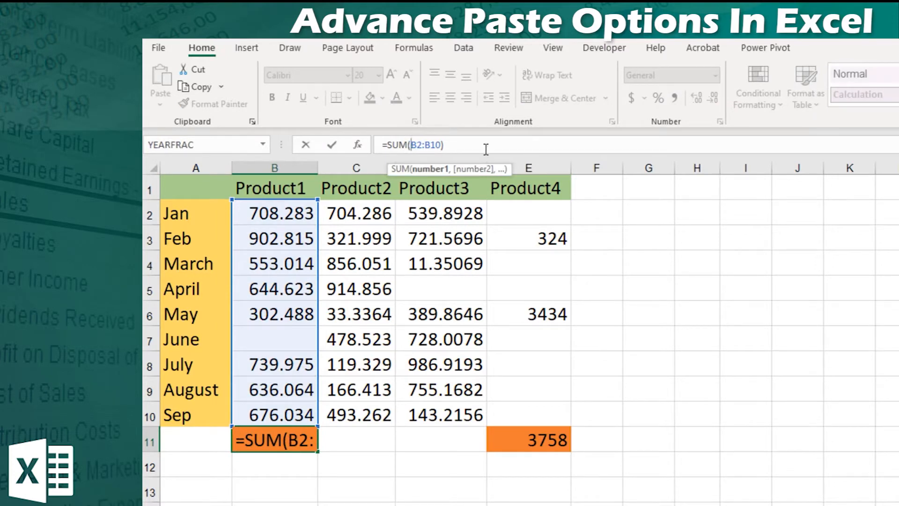
key("F4")
left_click(447, 147)
key("F4")
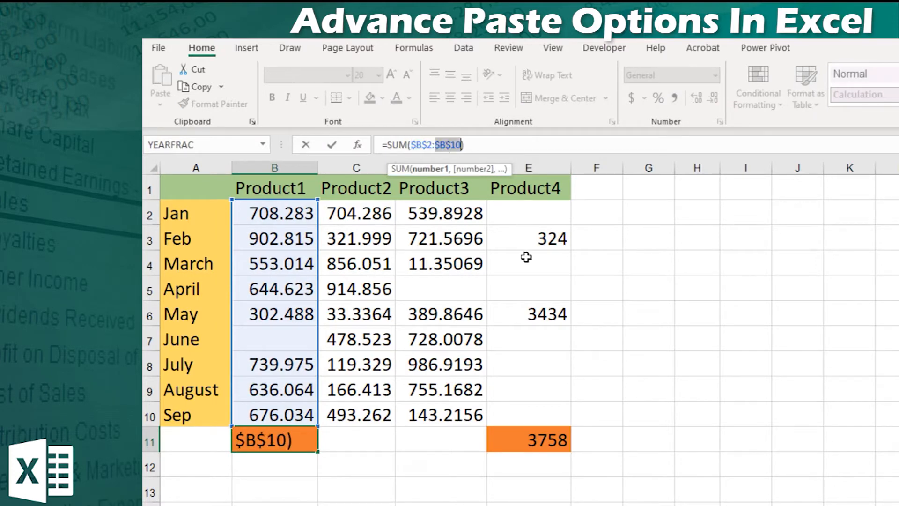
left_click(298, 436)
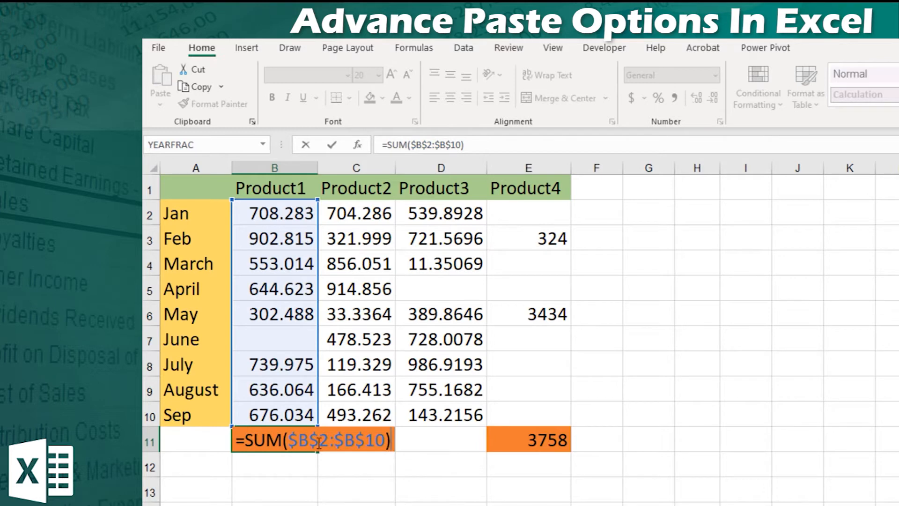
key("Return")
- Copy the absolute-reference total from B11 and paste it over E11
left_click(289, 437)
key("ctrl+c")
left_click(550, 447)
key("ctrl+v")
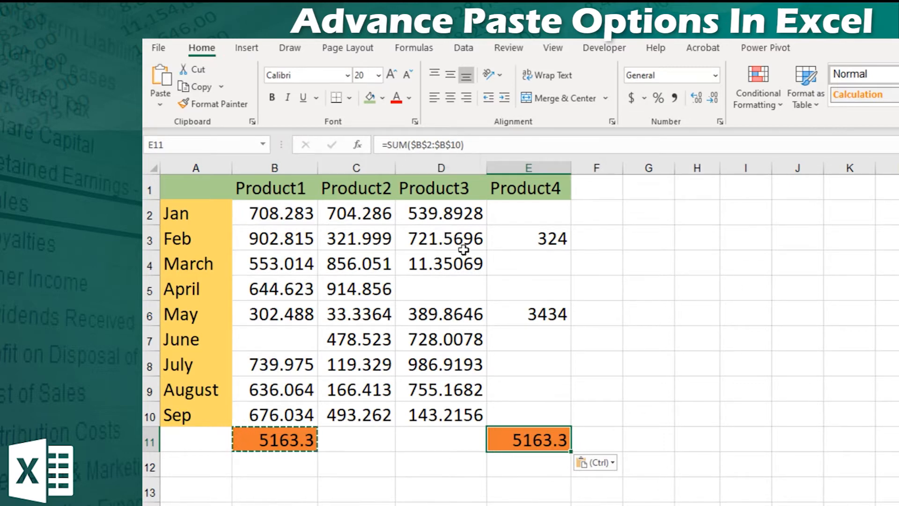
- Examine the references in the formula pasted in E11, leaving the formula unedited
left_click(428, 145)
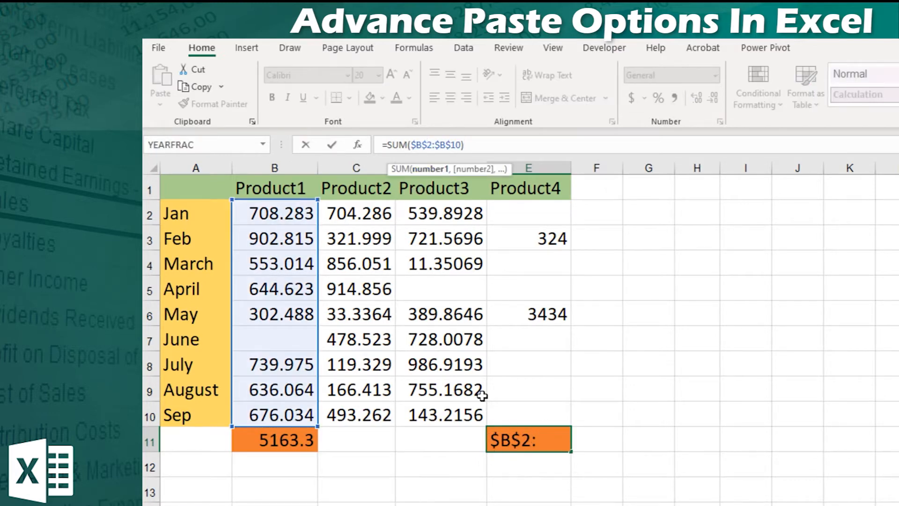
left_click(445, 146)
left_click_drag(514, 147, 324, 139)
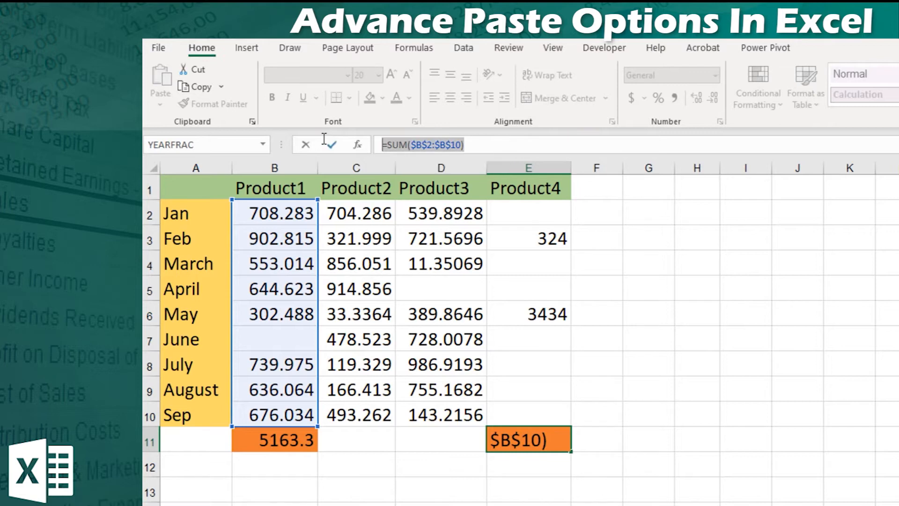
left_click(434, 145)
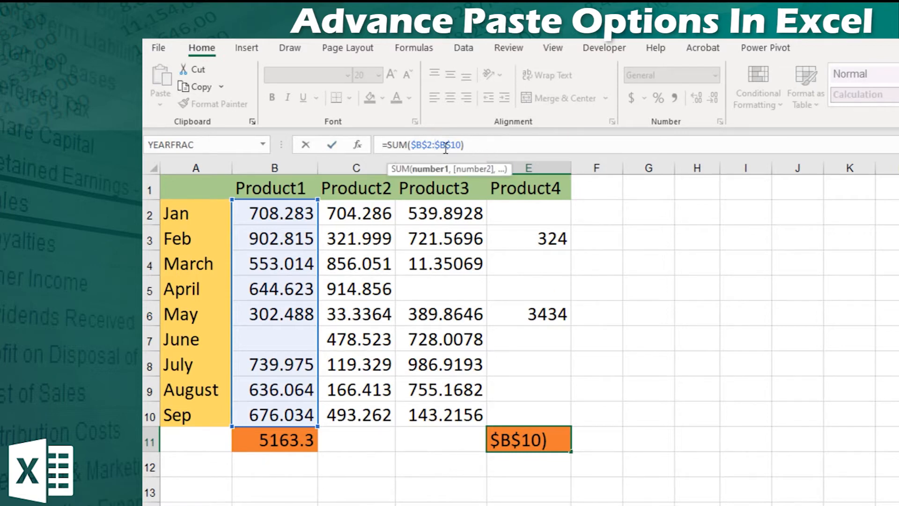
left_click(546, 436)
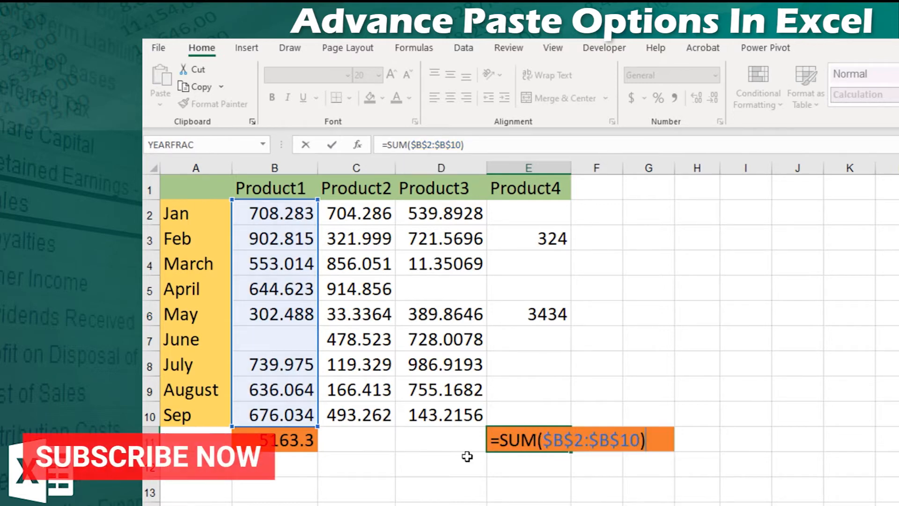
double_click(528, 441)
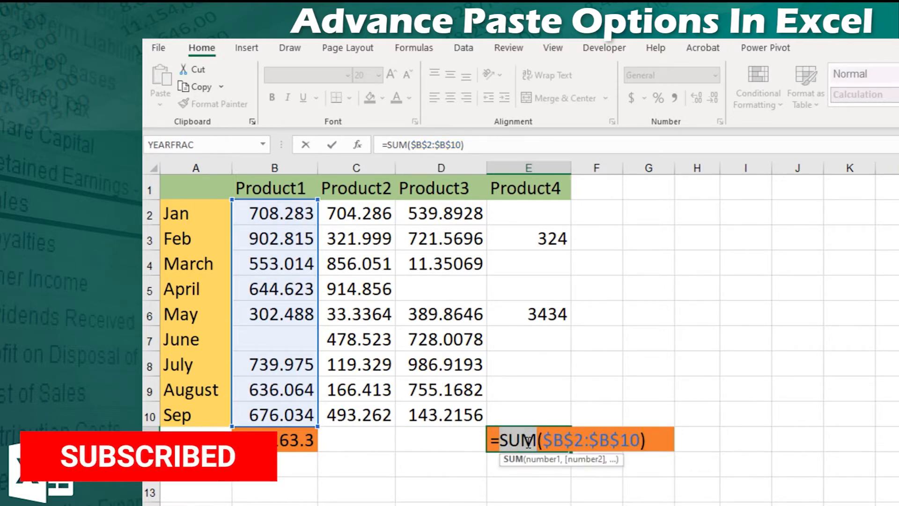
key("Escape")
- Clear the contents of E11 and set its fill to No Fill
key("Delete")
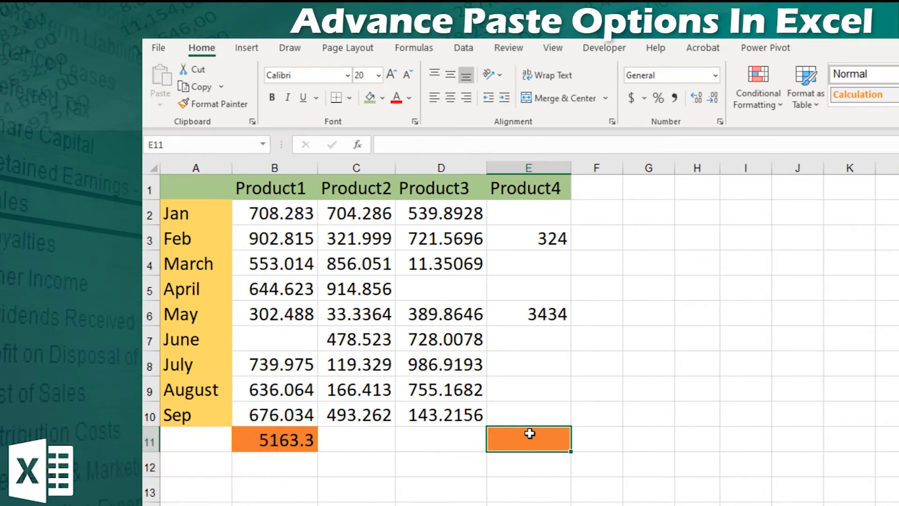
left_click(381, 104)
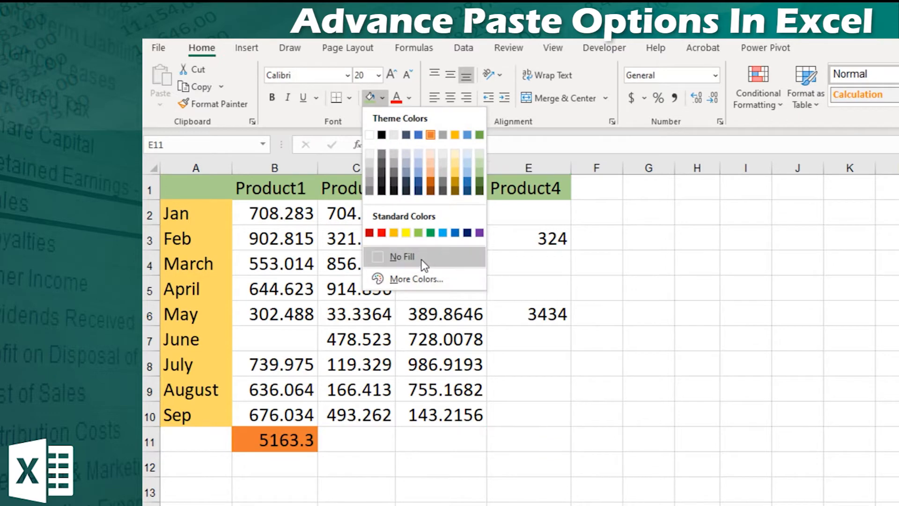
left_click(422, 259)
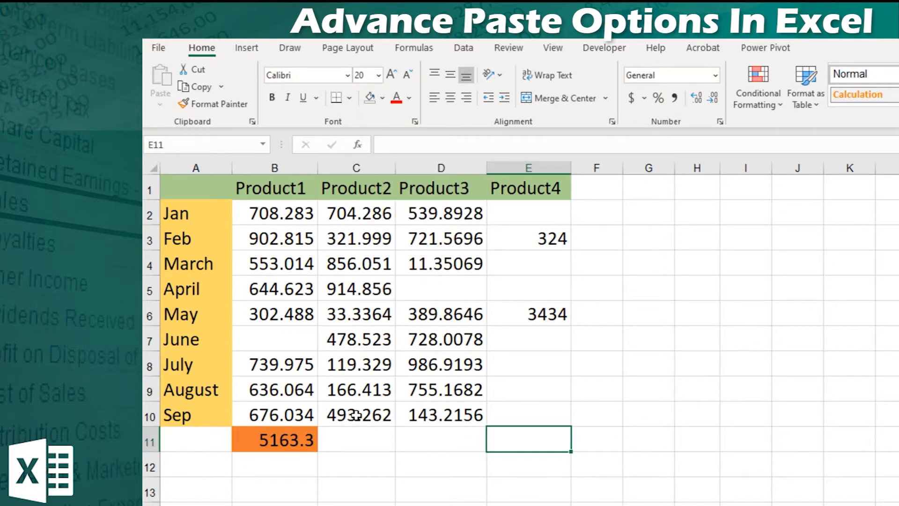
- Change both references in the B11 total back to relative, giving =SUM(B2:B10)
left_click(292, 439)
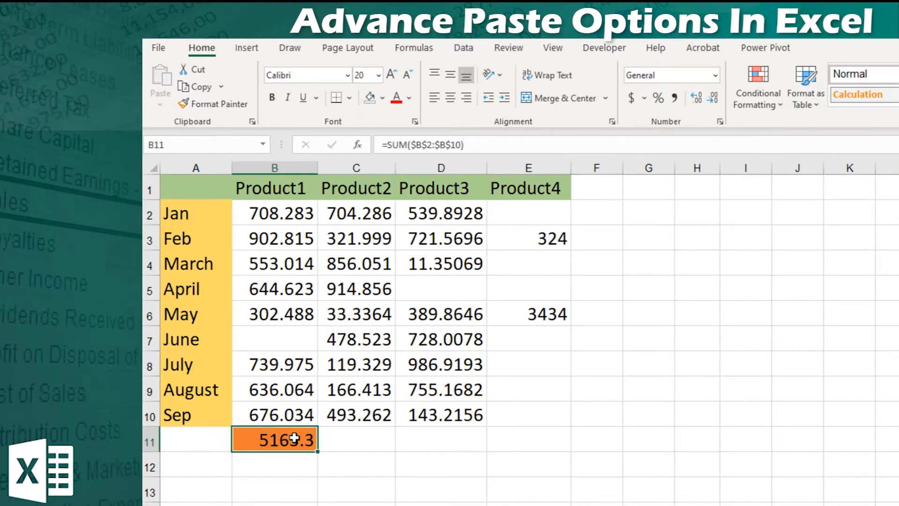
left_click(424, 149)
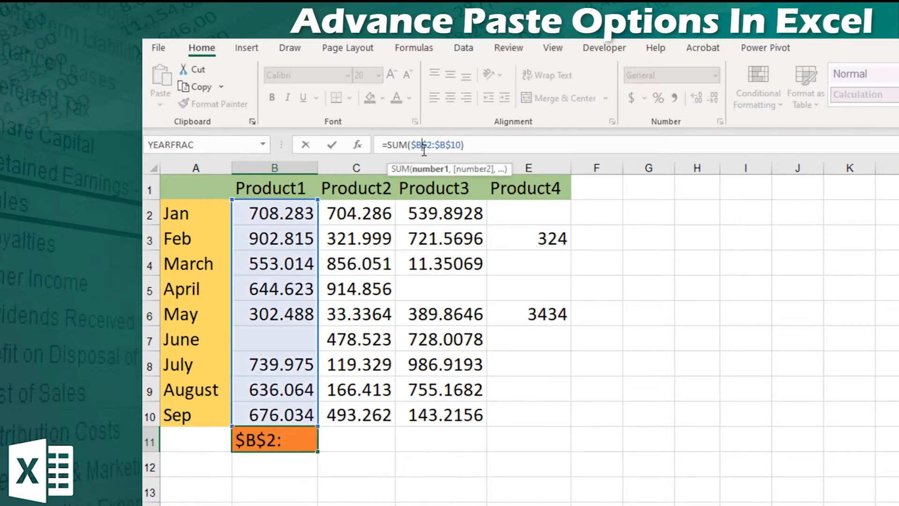
key("F4")
key("F4")
key("F4")
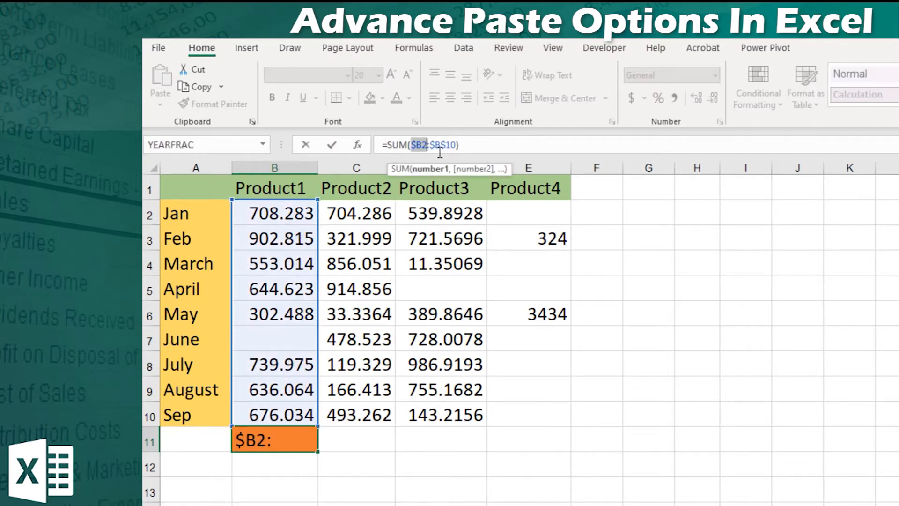
left_click(439, 145)
key("F4")
key("F4")
key("F4")
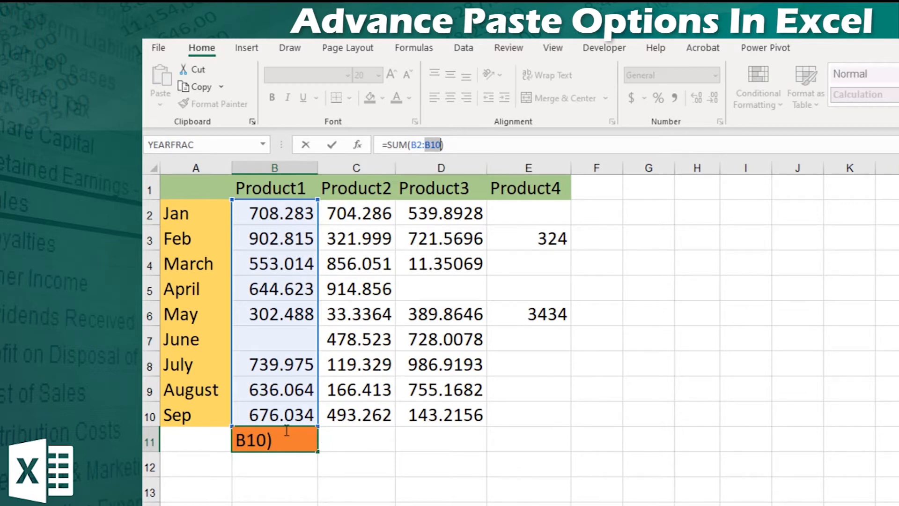
key("Return")
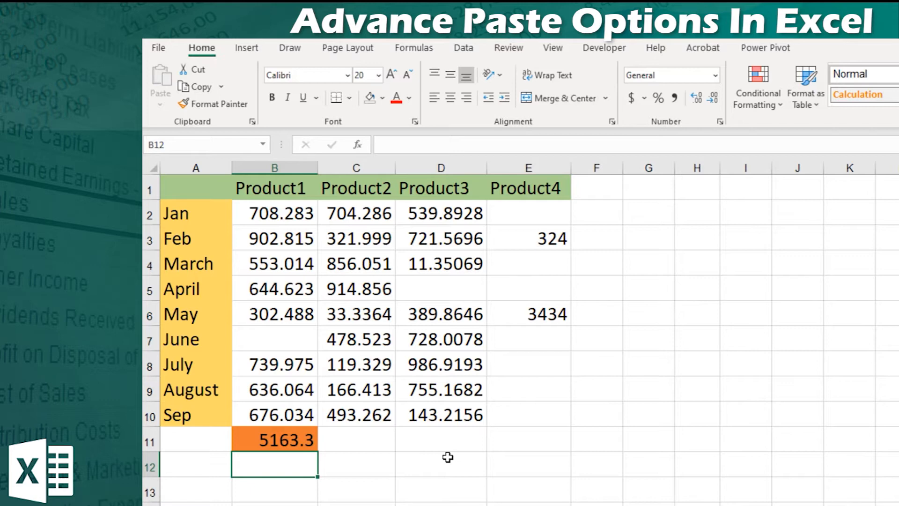
- Copy the B11 total, paste it as values only into cell I8, and clear that cell
right_click(266, 433)
left_click(249, 438)
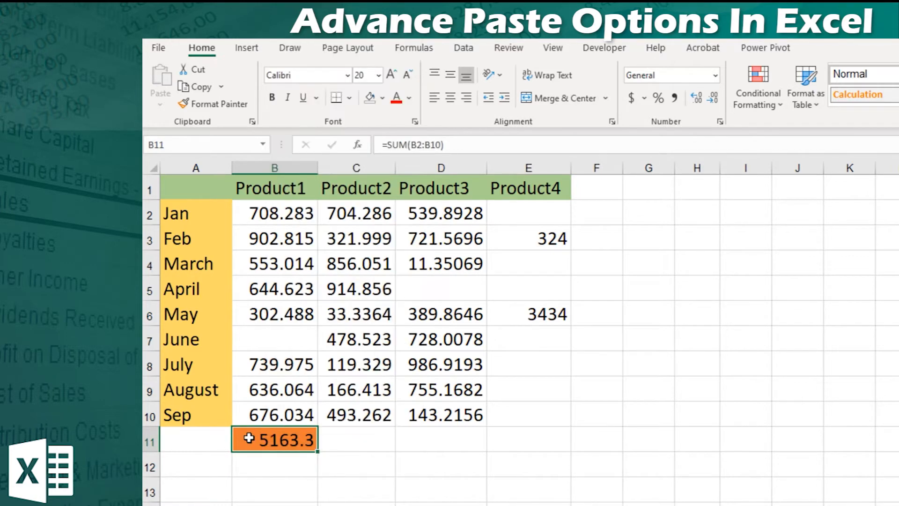
key("ctrl+c")
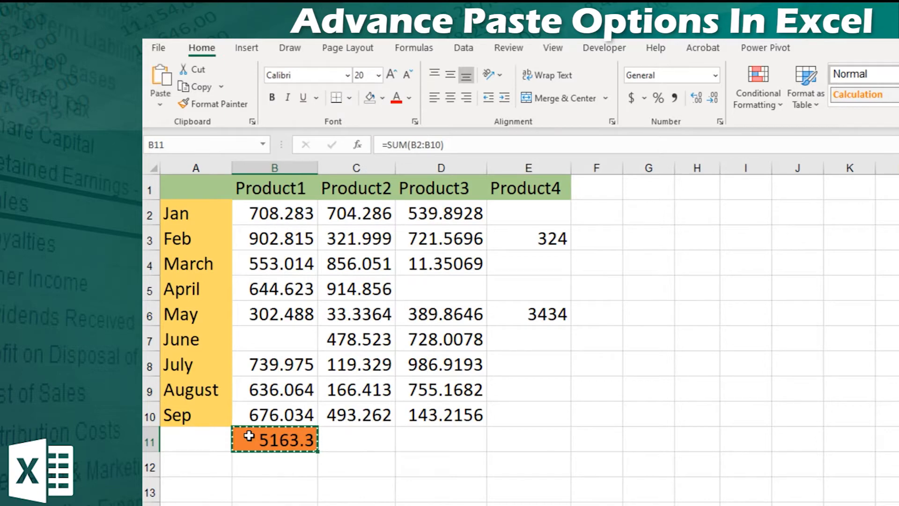
left_click(538, 436)
left_click(733, 358)
right_click(620, 260)
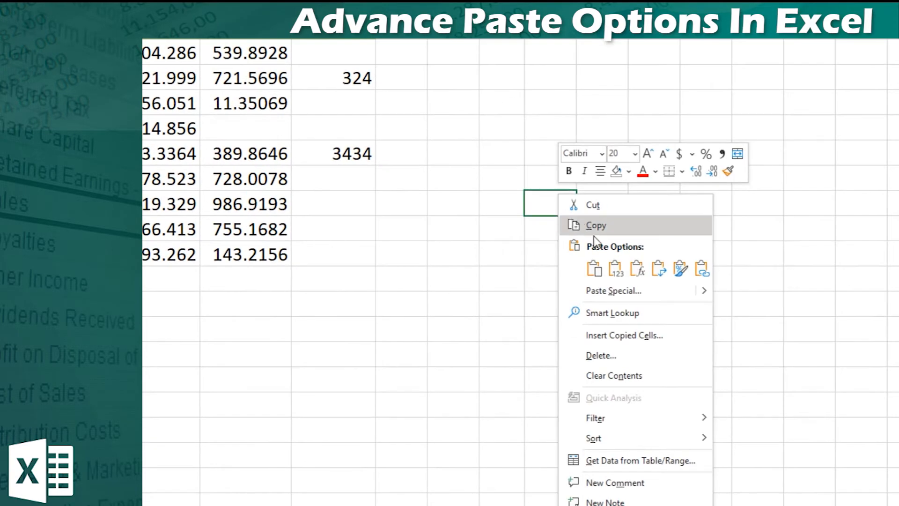
left_click(615, 269)
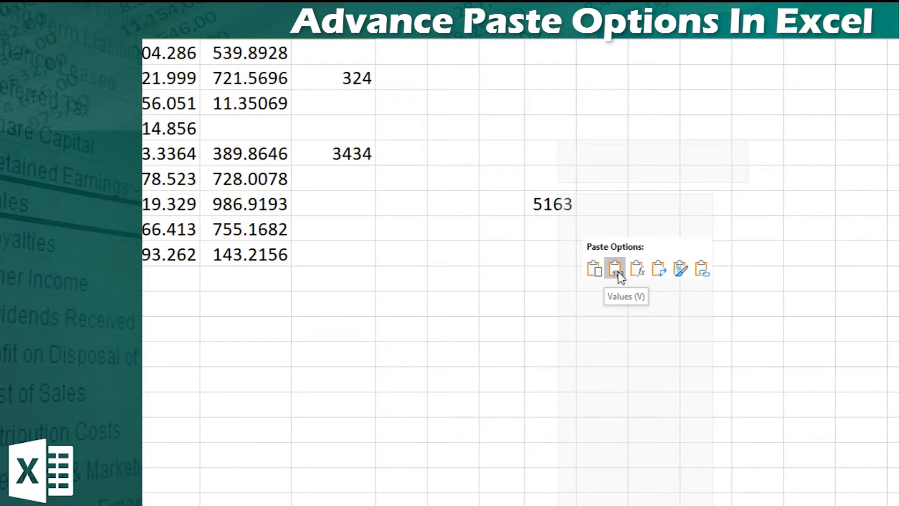
left_click(618, 275)
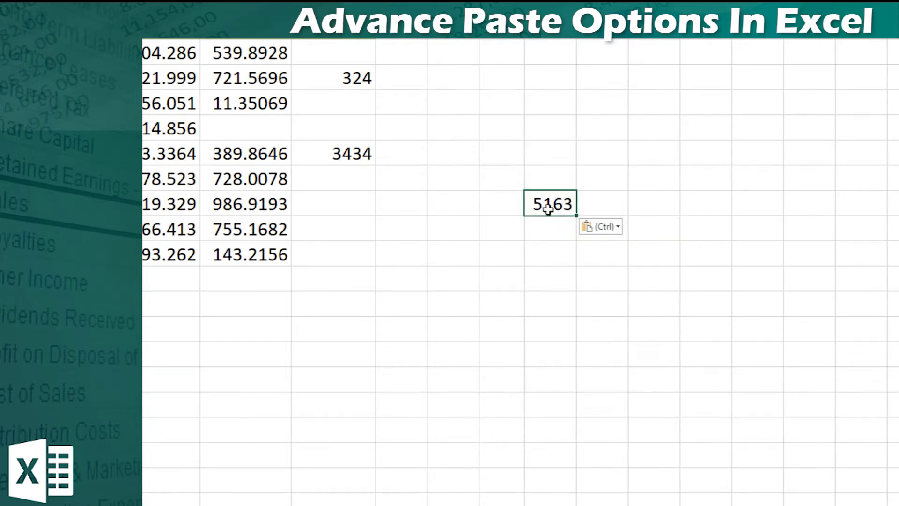
key("BackSpace")
left_click(558, 227)
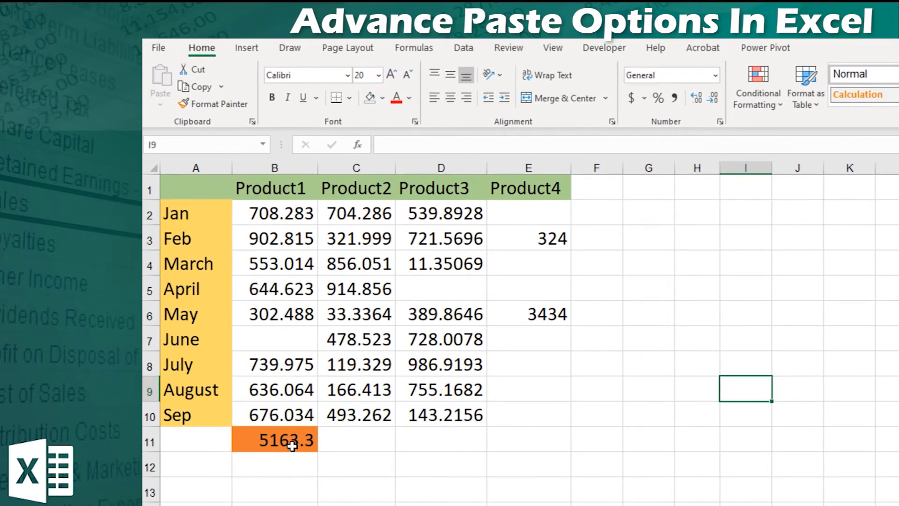
- Copy the B11 total and paste only its formula into E11, comparing the formulas of both cells
left_click(291, 442)
right_click(293, 443)
key("Escape")
key("ctrl+c")
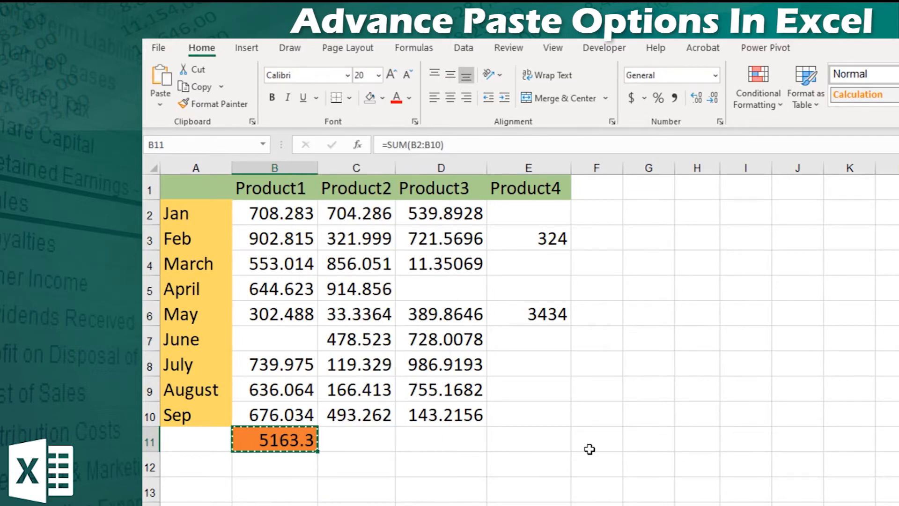
right_click(542, 438)
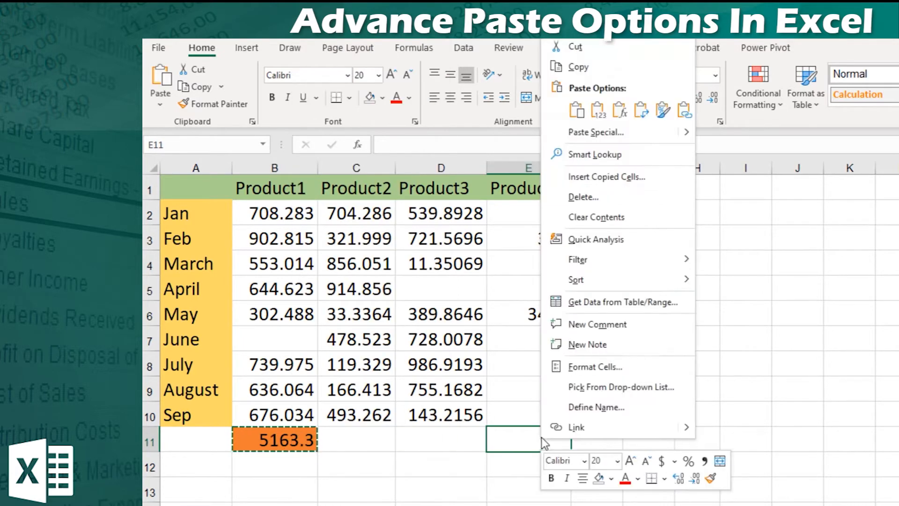
left_click(622, 111)
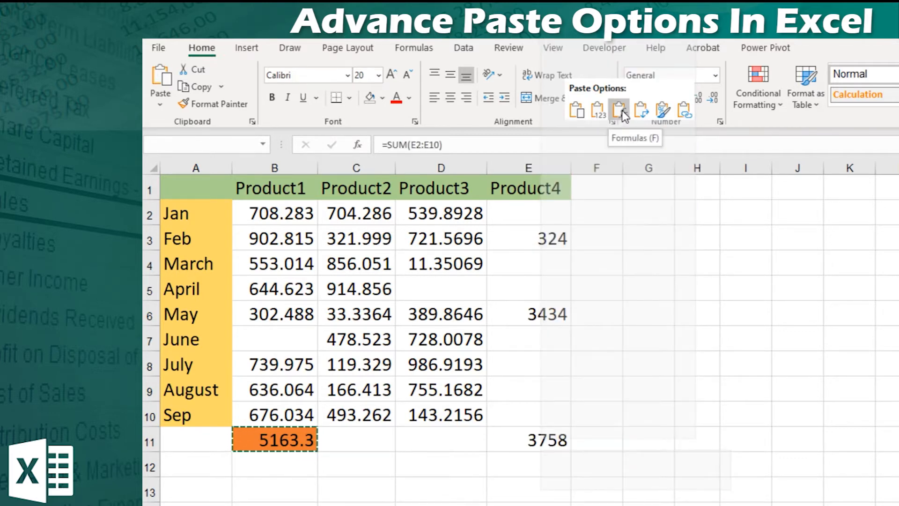
left_click(619, 110)
left_click(263, 437)
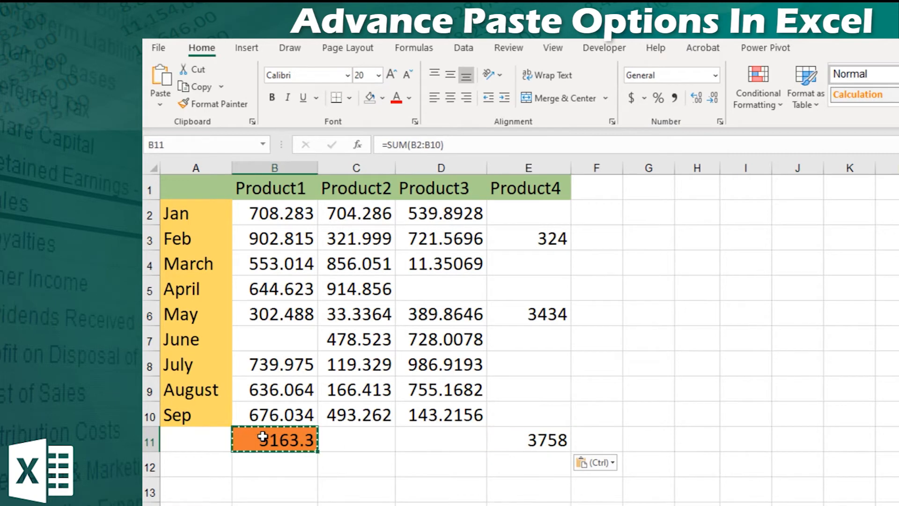
left_click(534, 446)
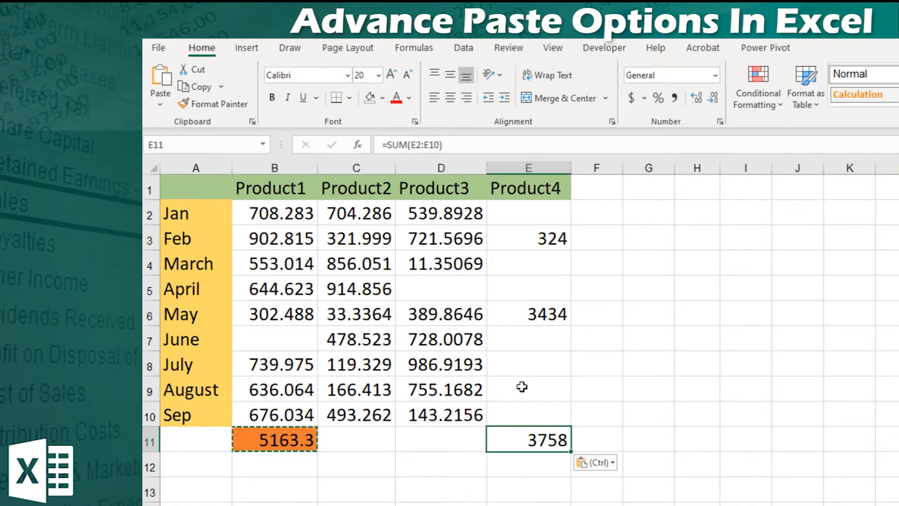
- Check the Product4 values in E2:E9 and clear the pasted total from cell E11
left_click_drag(535, 221, 535, 398)
left_click(527, 445)
key("Delete")
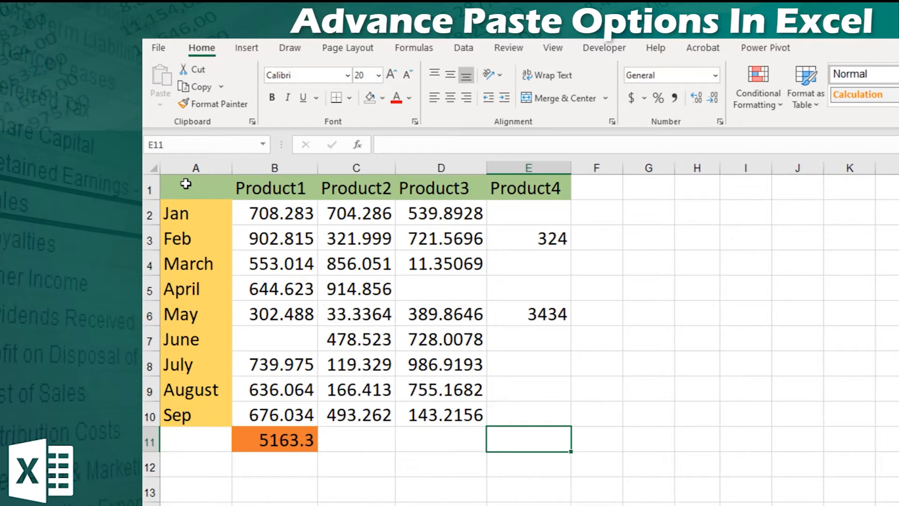
- Copy the table A1:E10, paste only its formatting starting at H1, and inspect the formatted cells
left_click_drag(185, 184, 527, 426)
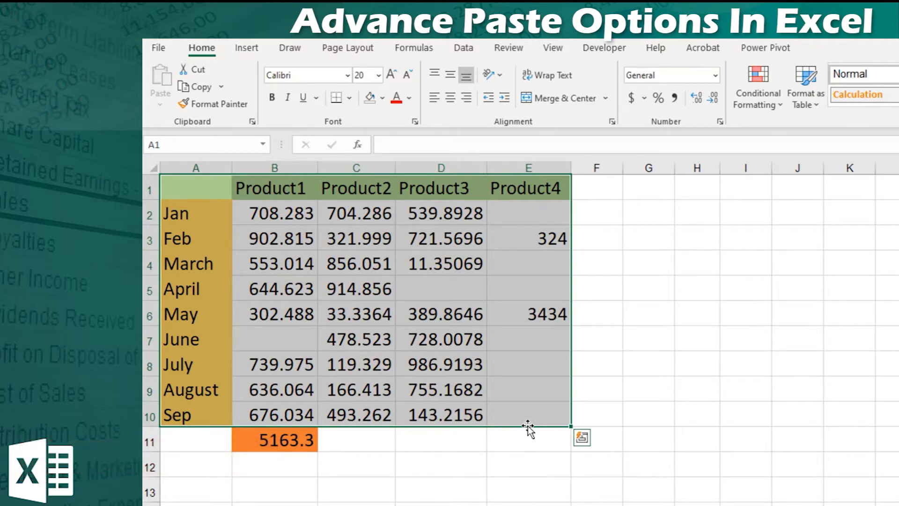
key("ctrl+c")
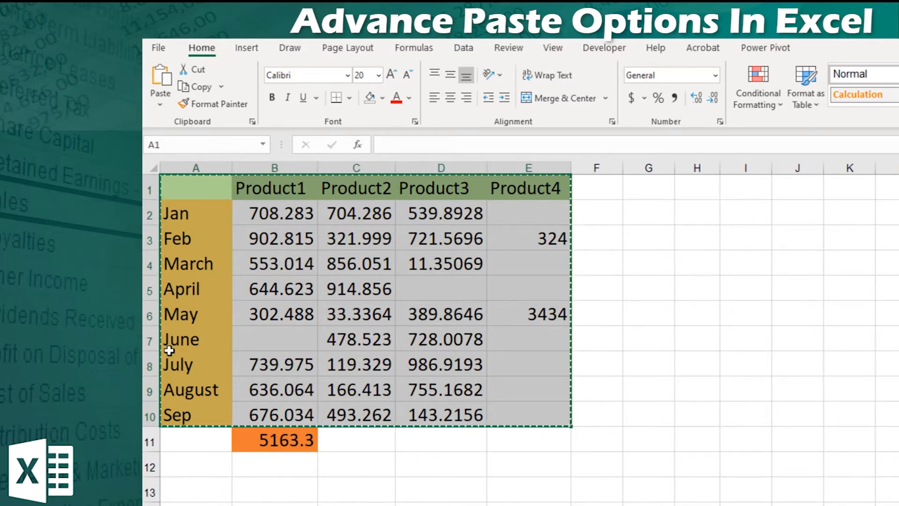
left_click(687, 185)
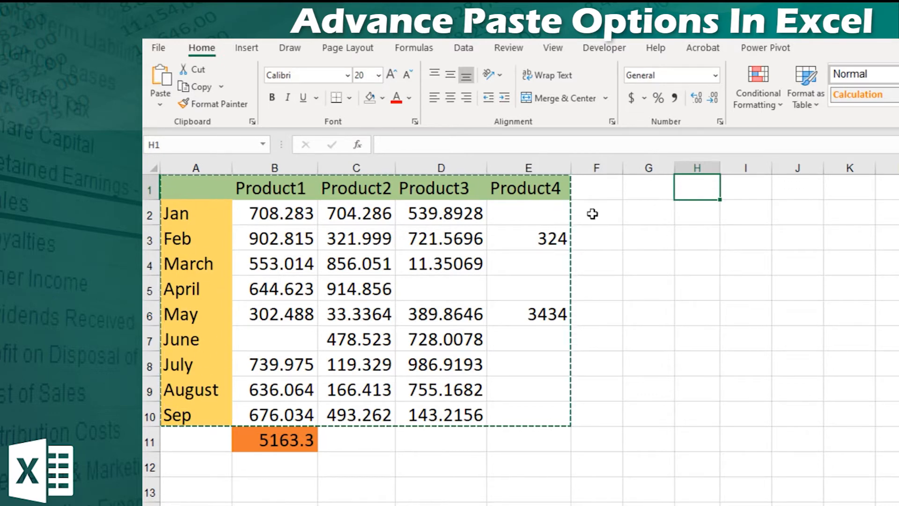
right_click(705, 191)
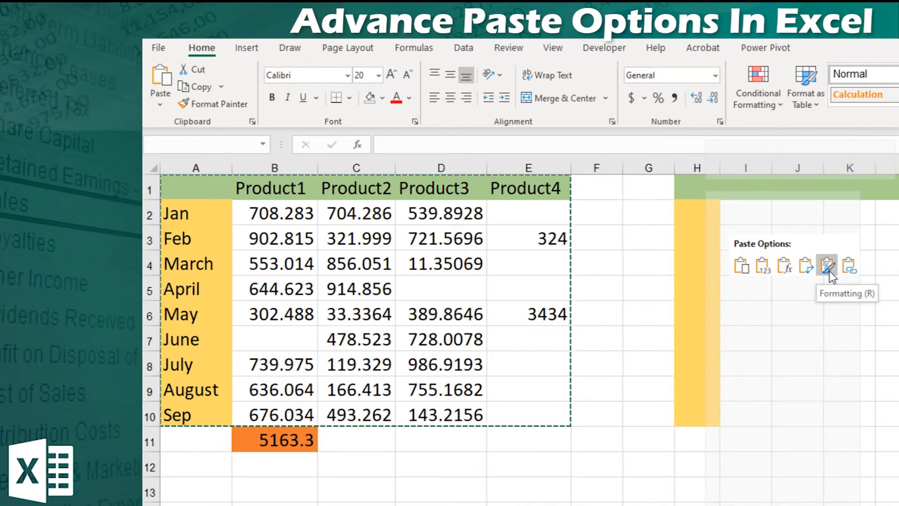
left_click(827, 266)
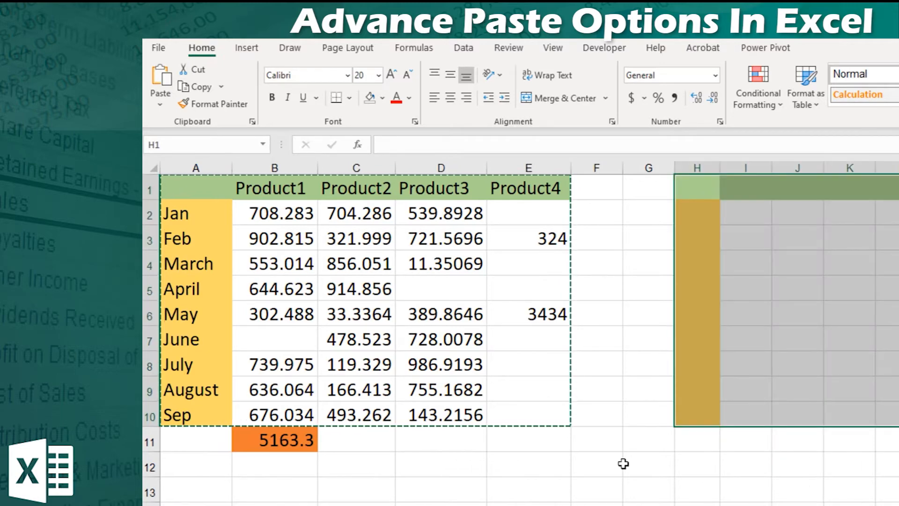
left_click(794, 336)
double_click(645, 171)
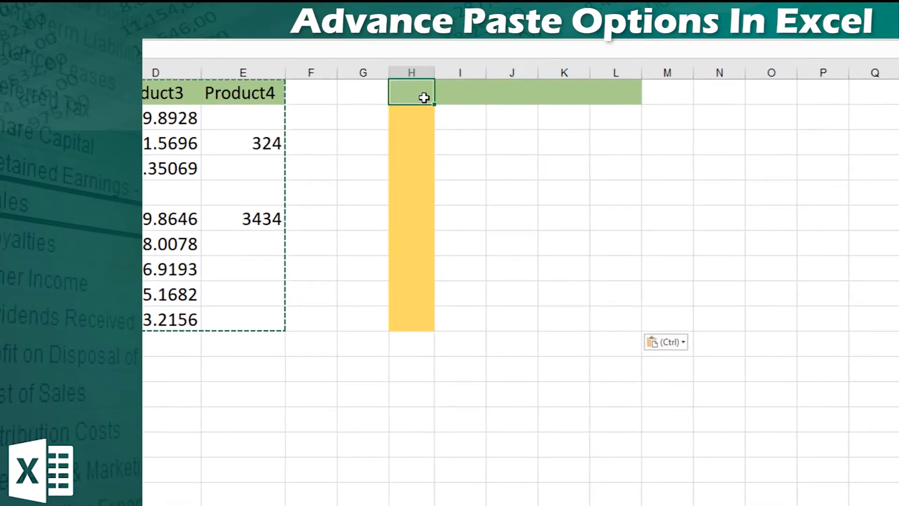
left_click(429, 321)
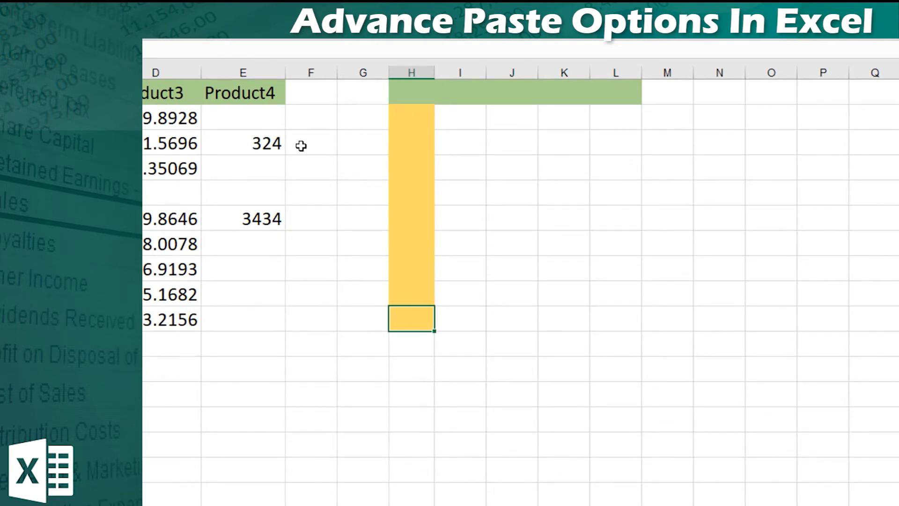
key("ctrl+Up")
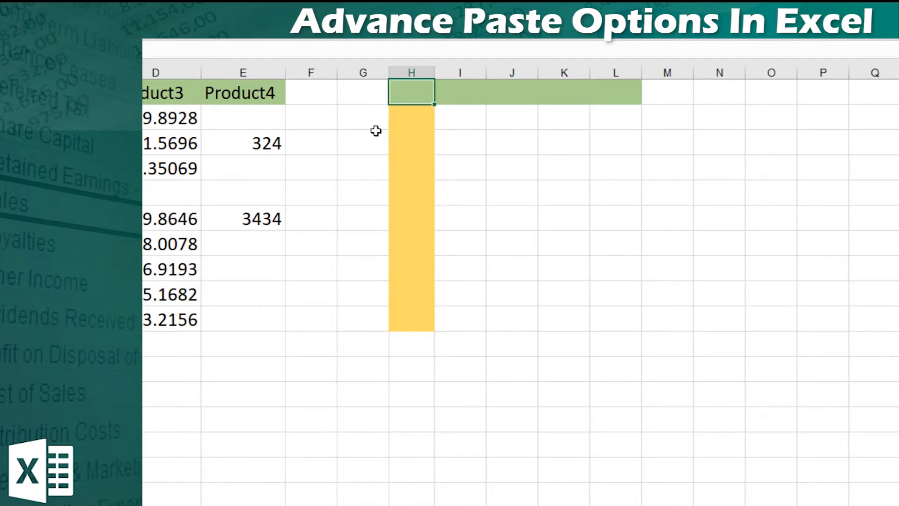
left_click(468, 189)
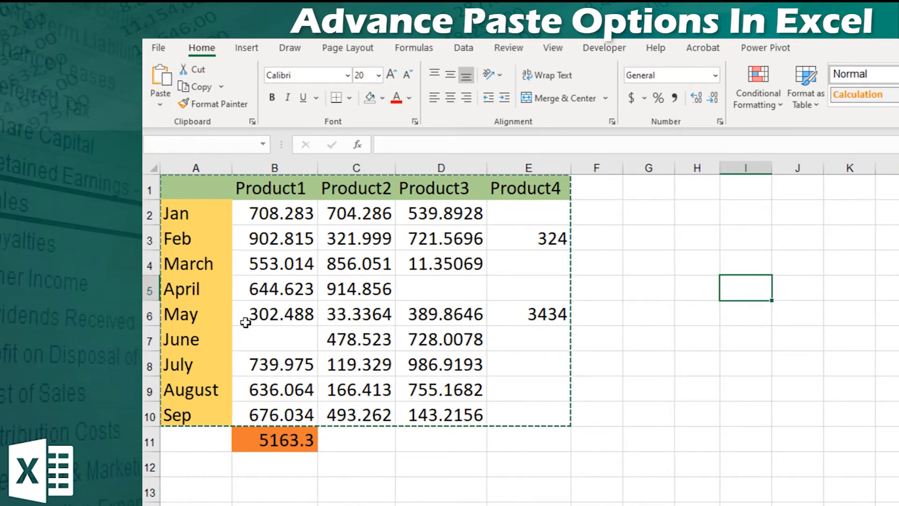
- Copy the May row A6:E6, paste it transposed starting at I8, and undo the paste
left_click_drag(195, 314, 536, 325)
key("ctrl+c")
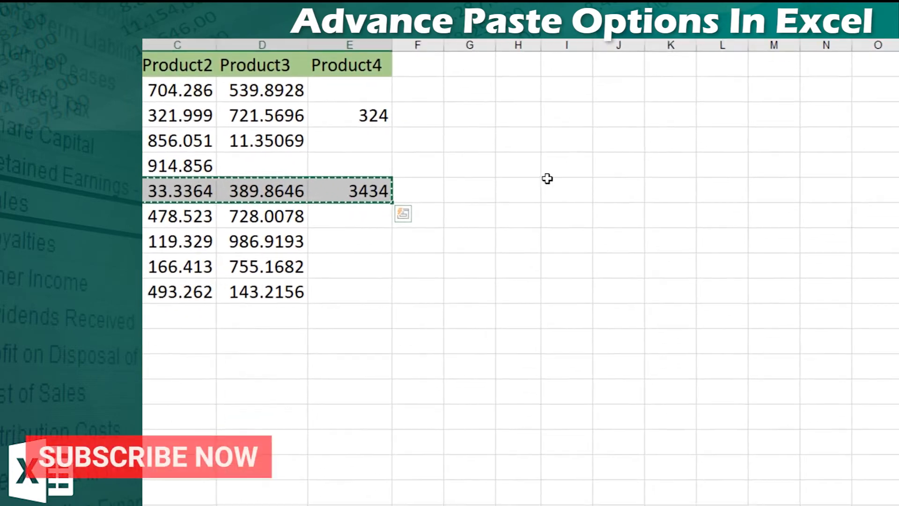
left_click(692, 256)
right_click(692, 262)
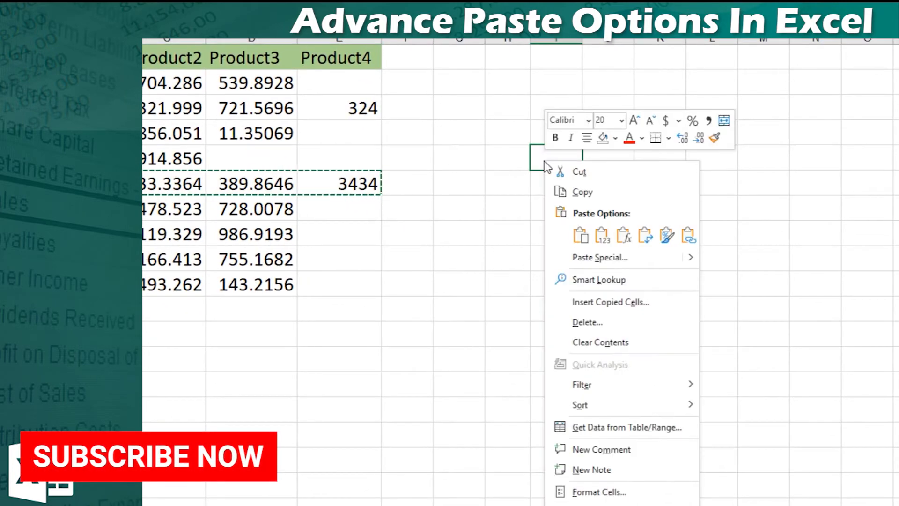
left_click(645, 236)
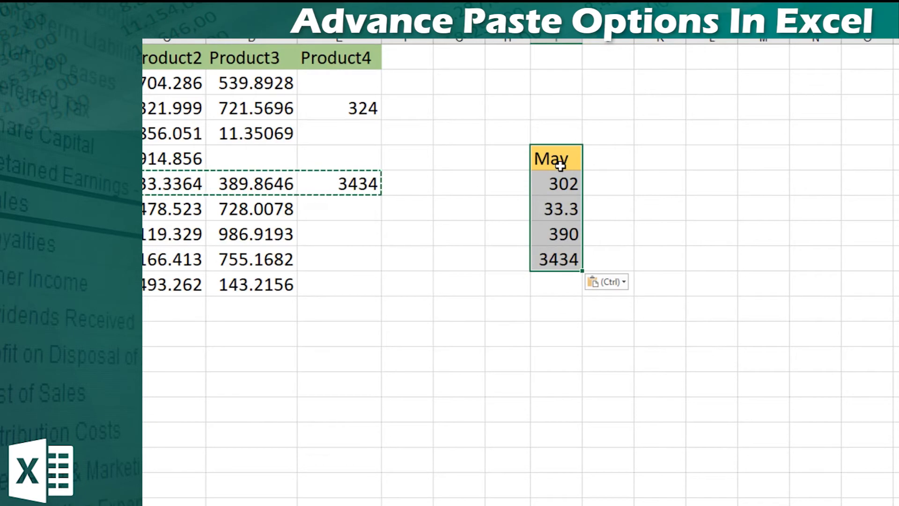
key("ctrl+z")
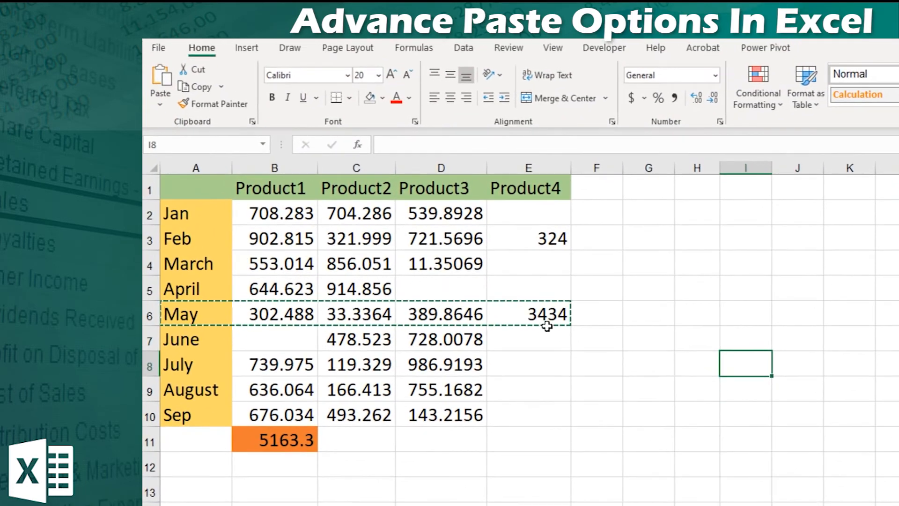
- Copy the Product4 range E2:E10 and compare its filled and blank cells with the Product3 values in column D
left_click(340, 208)
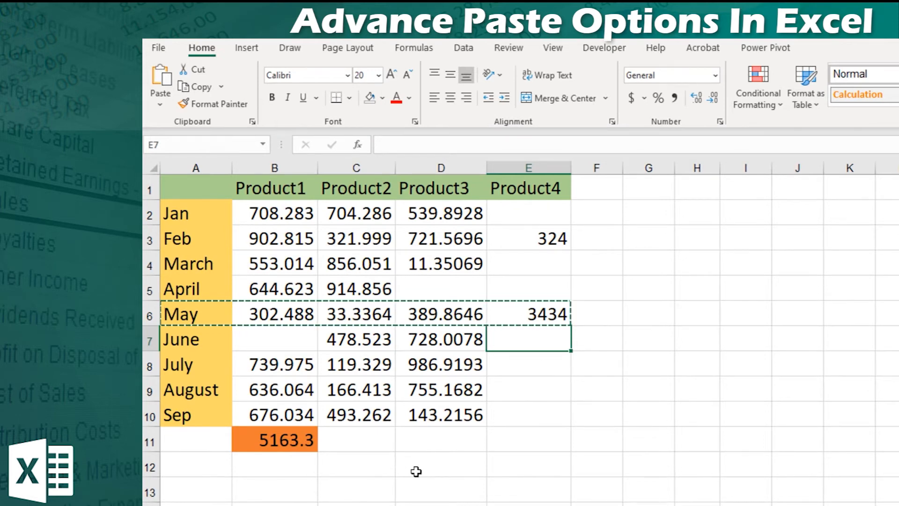
left_click(447, 217)
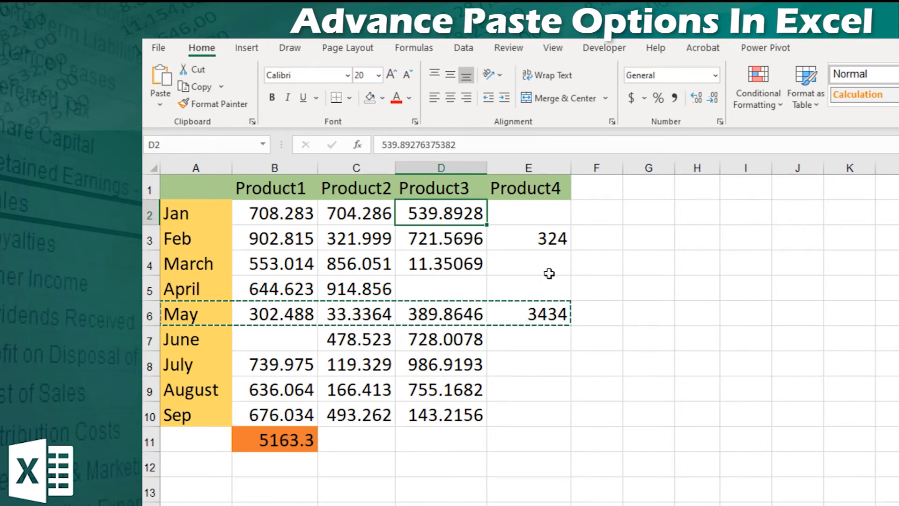
left_click(544, 203)
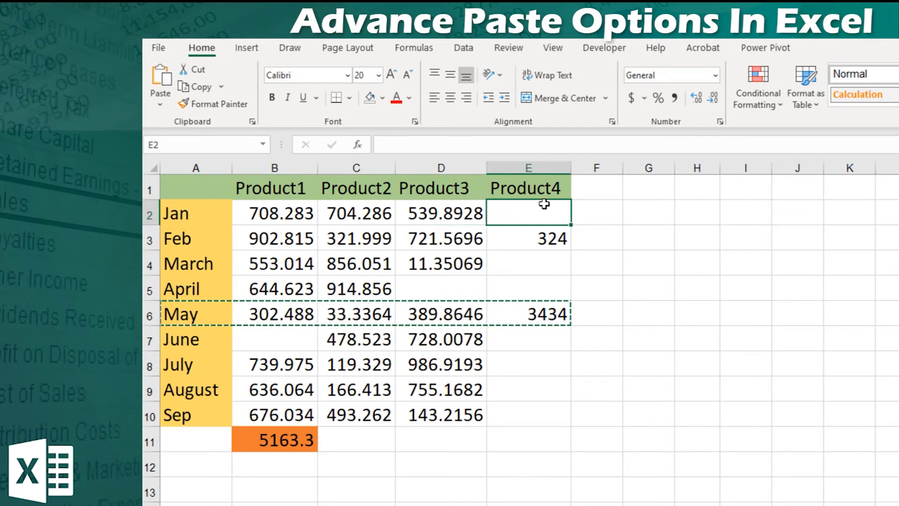
left_click_drag(544, 204, 546, 416)
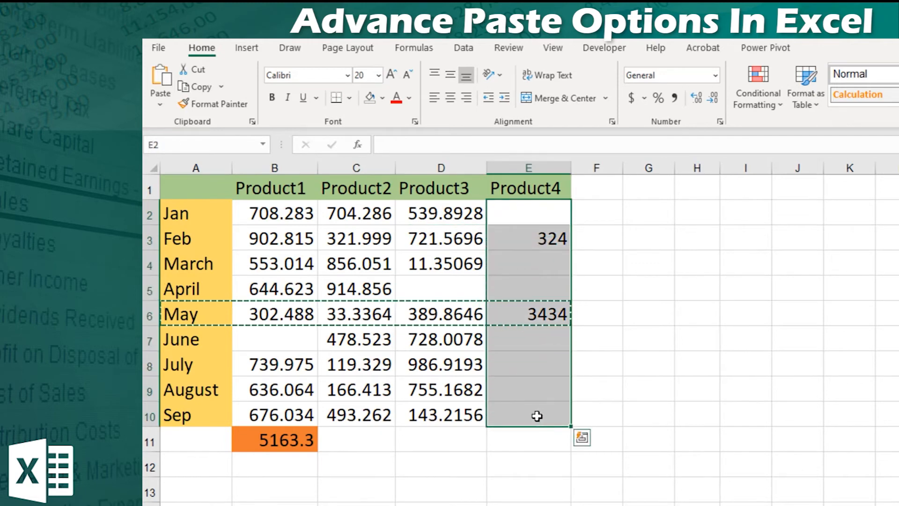
left_click(452, 265)
left_click(458, 213)
left_click_drag(466, 242, 474, 415)
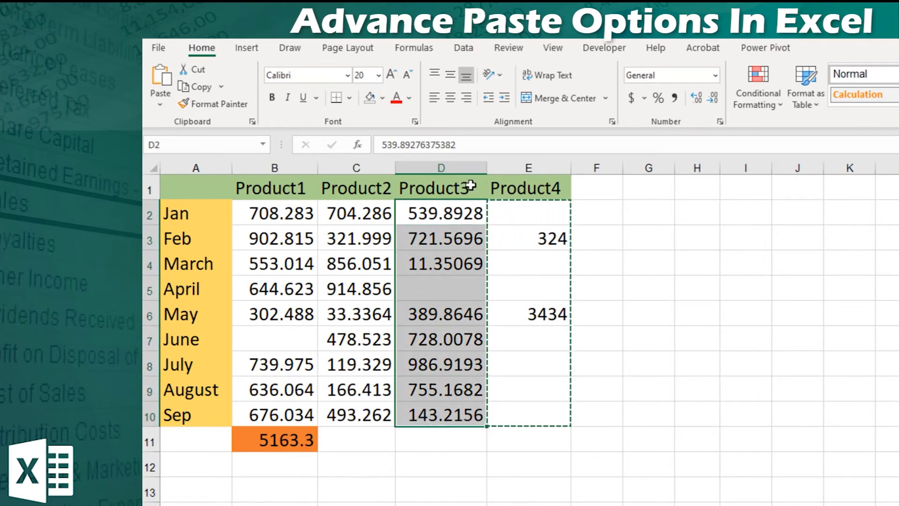
left_click(532, 182)
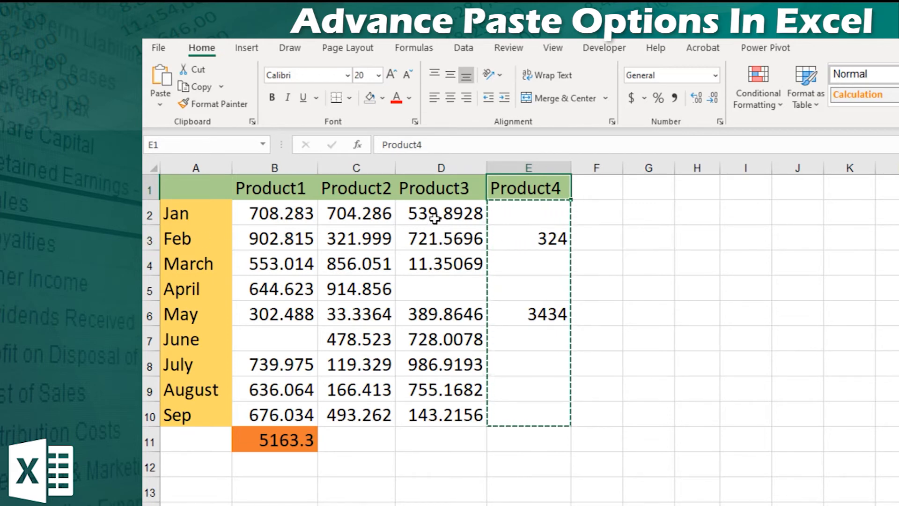
left_click(548, 239)
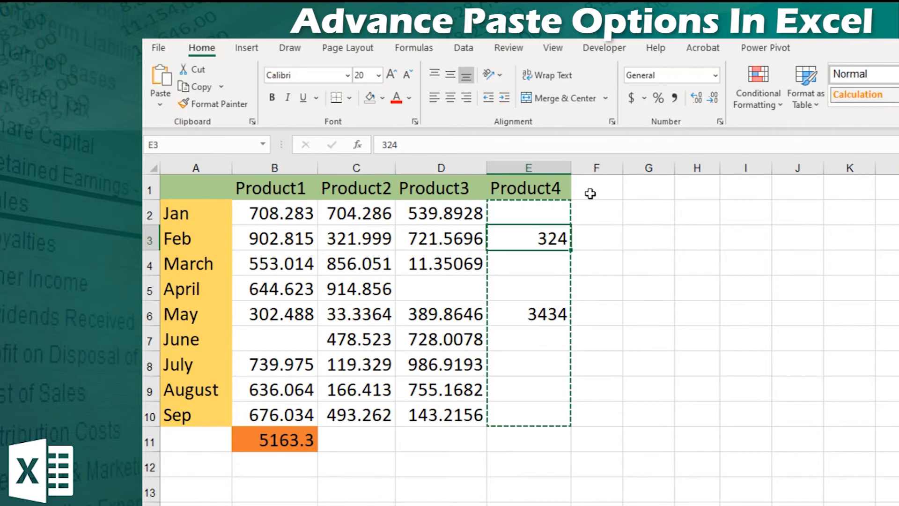
left_click(536, 188)
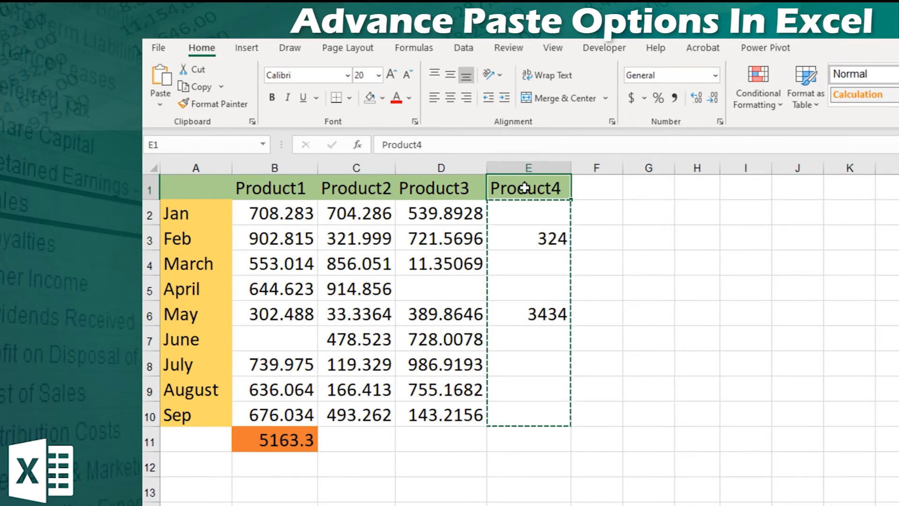
left_click(527, 240)
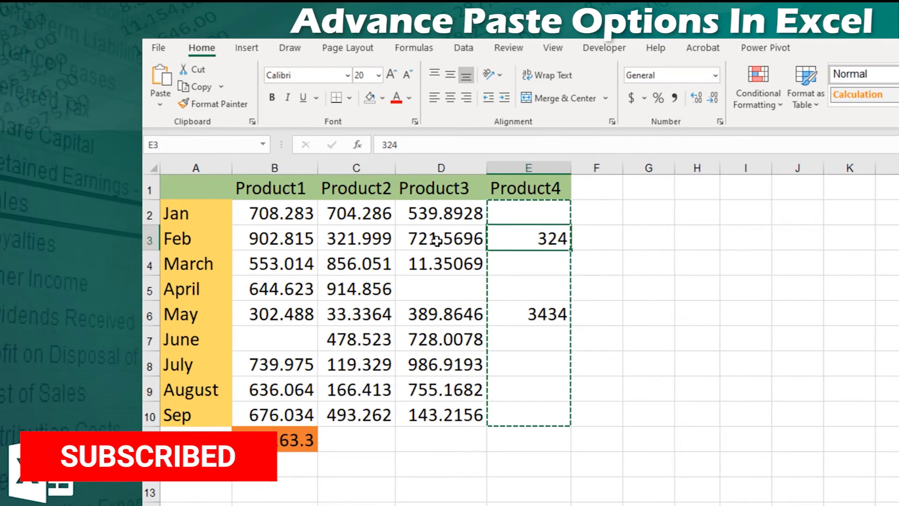
left_click(528, 219)
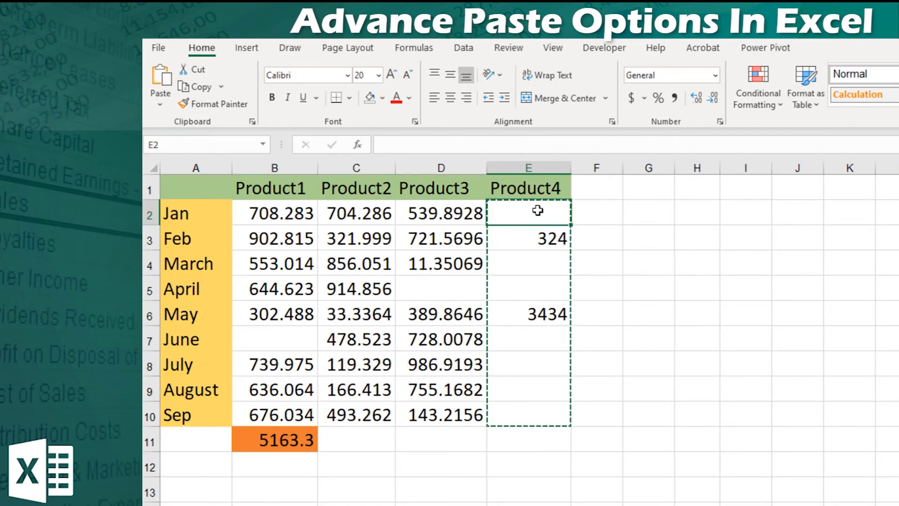
- Paste the Product4 range E2:E10 normally over the Product3 values starting at D2, and undo the paste
left_click_drag(540, 202, 546, 418)
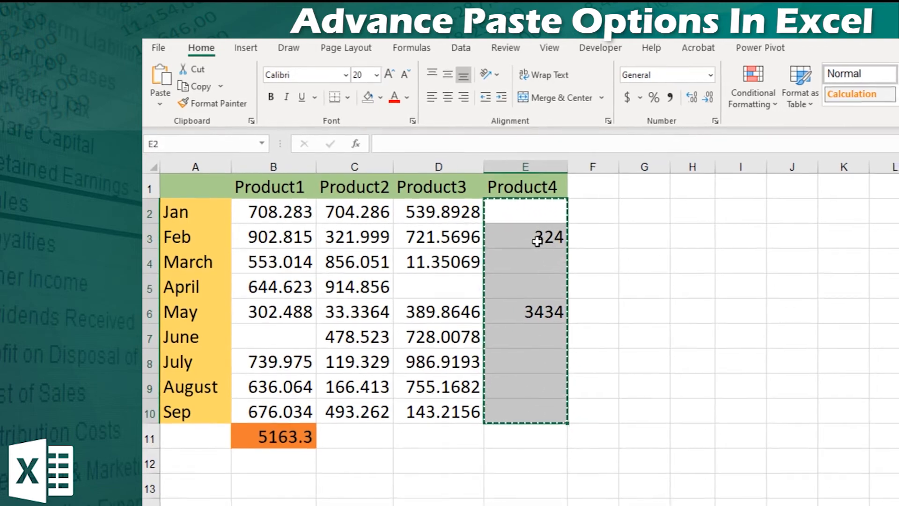
left_click(445, 206)
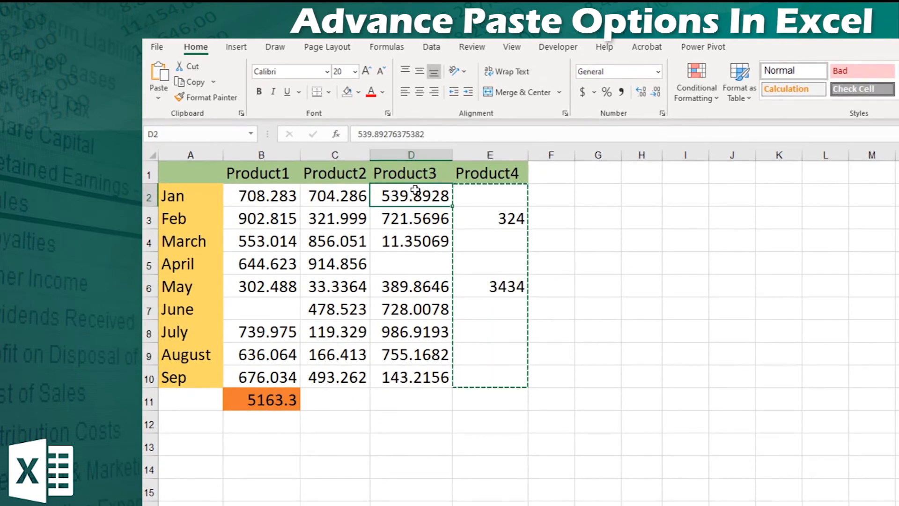
key("ctrl+v")
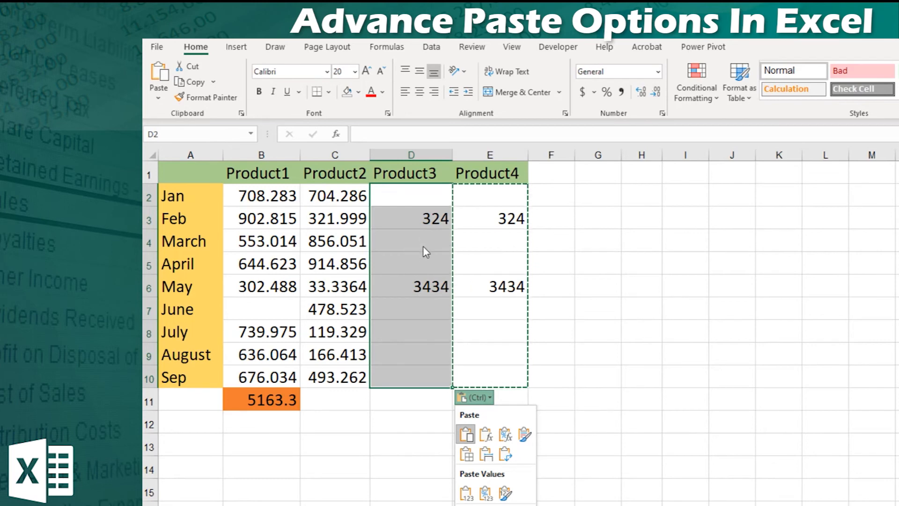
left_click(439, 284)
left_click(424, 200)
key("ctrl+z")
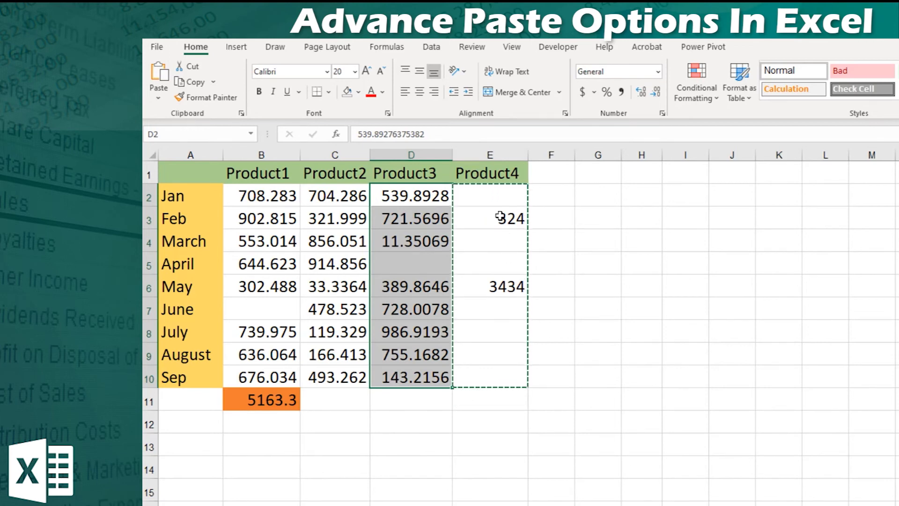
- Select the Product4 range E2:E10, including its blank cells, and copy it again
left_click_drag(502, 196, 515, 389)
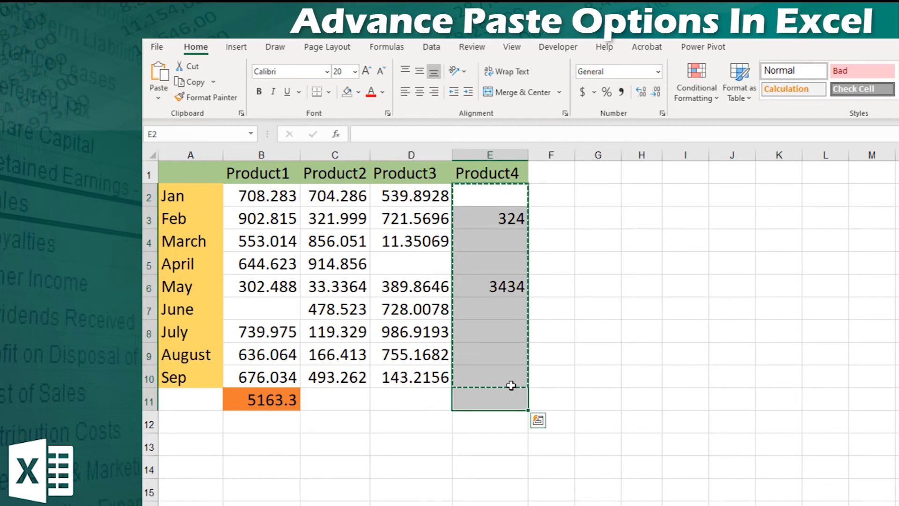
left_click(515, 368)
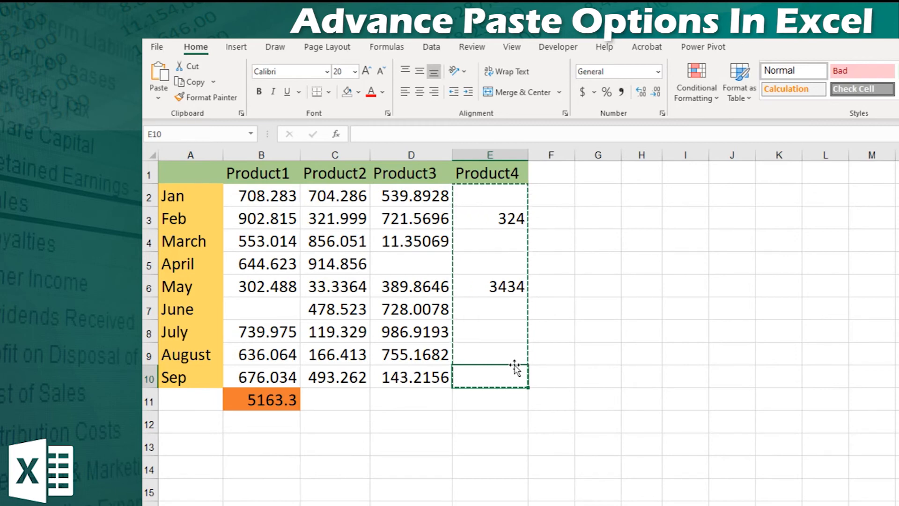
left_click_drag(492, 191, 509, 384)
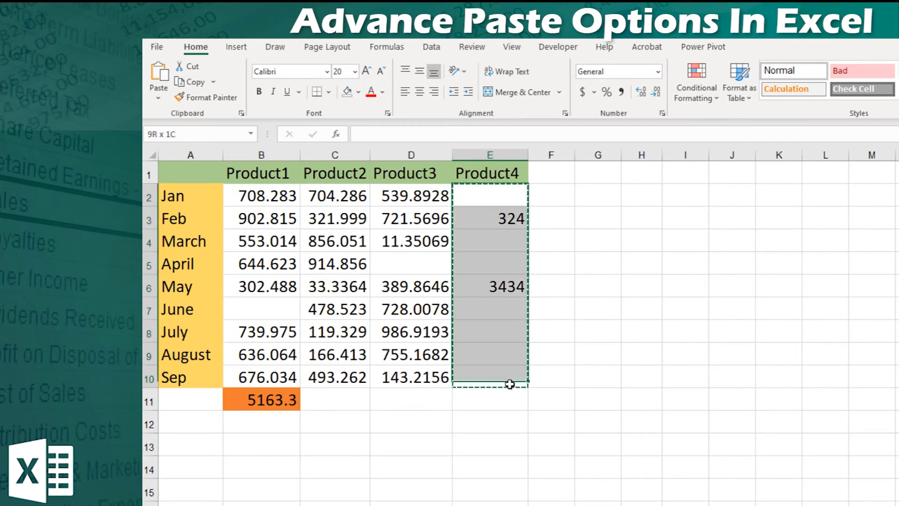
key("ctrl+v")
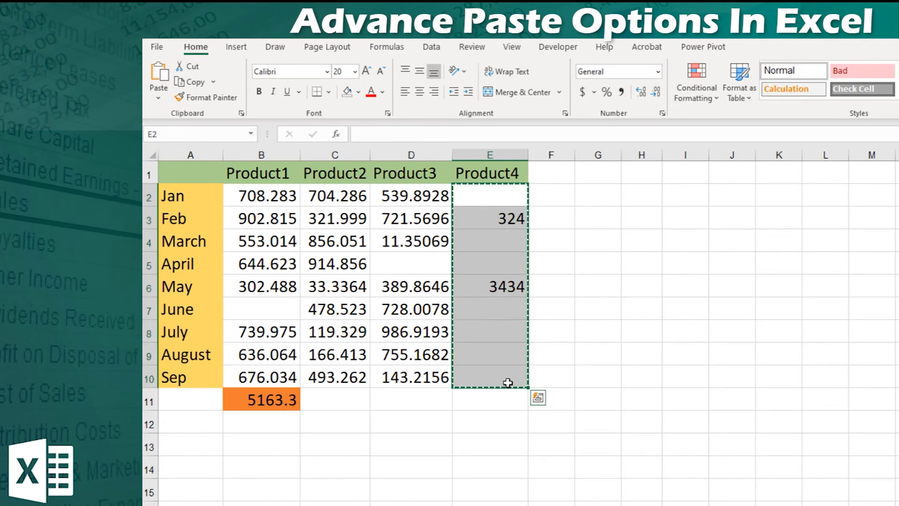
right_click(517, 259)
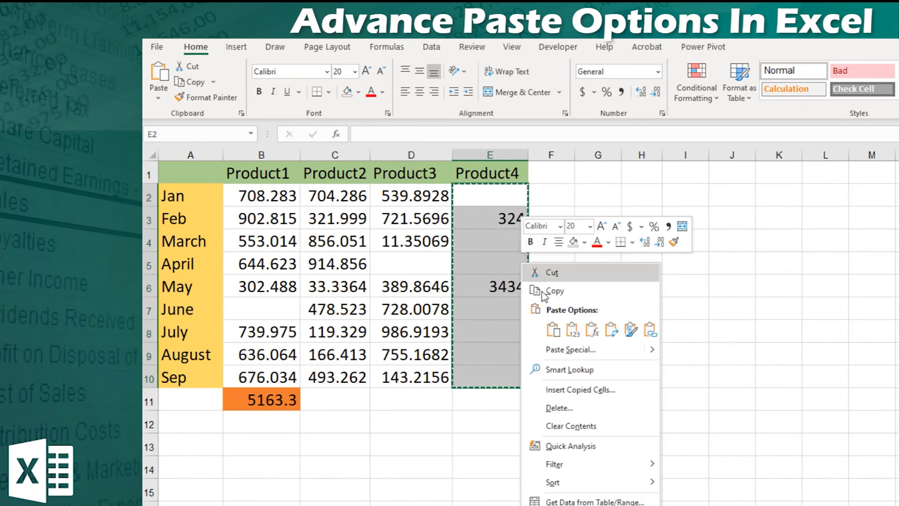
key("Escape")
key("ctrl+v")
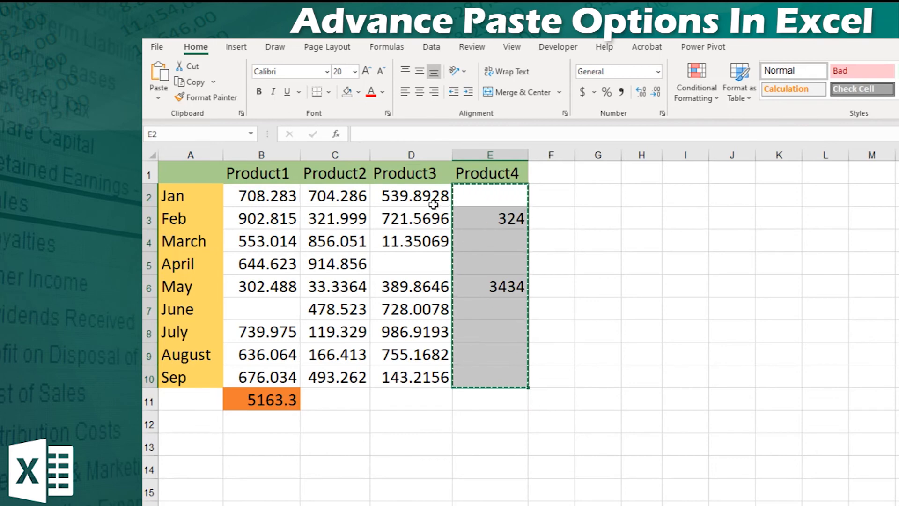
- Paste the copied Product4 range over the Product3 values starting at D2 using Paste Special with All, operation None and Skip blanks
left_click(432, 193)
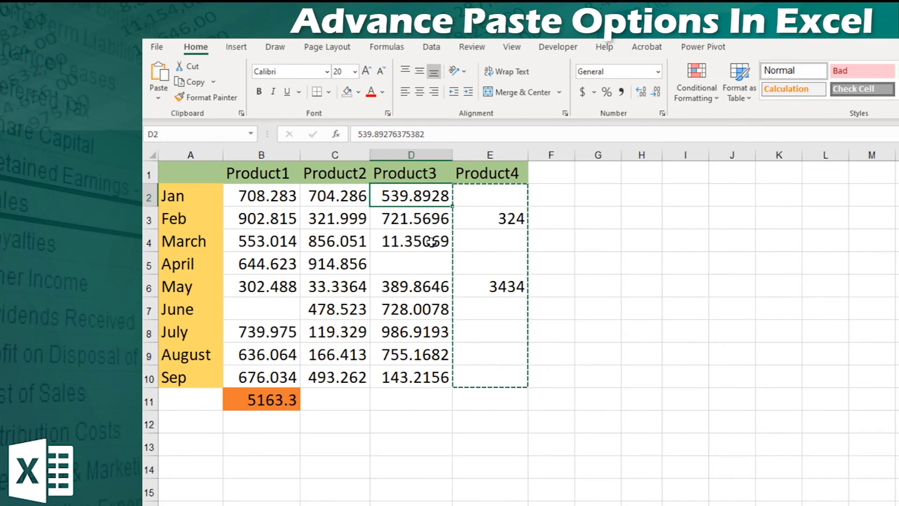
right_click(421, 201)
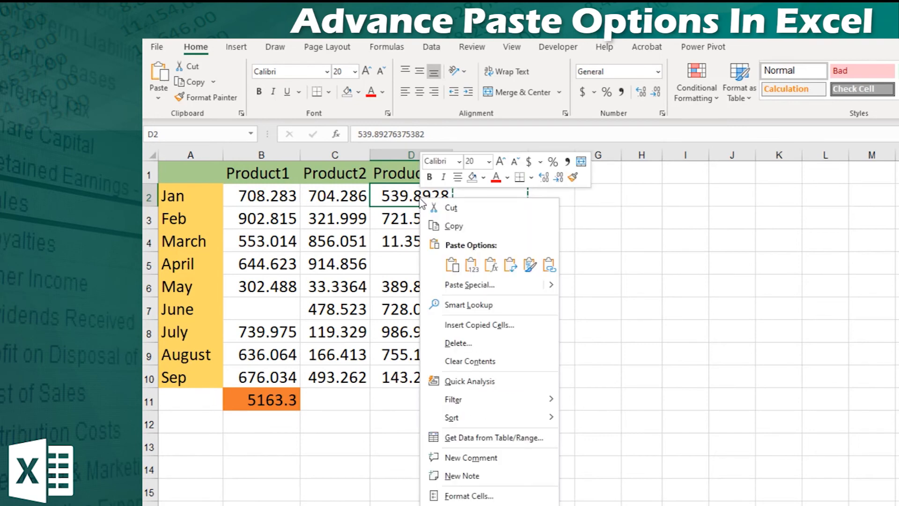
left_click(471, 286)
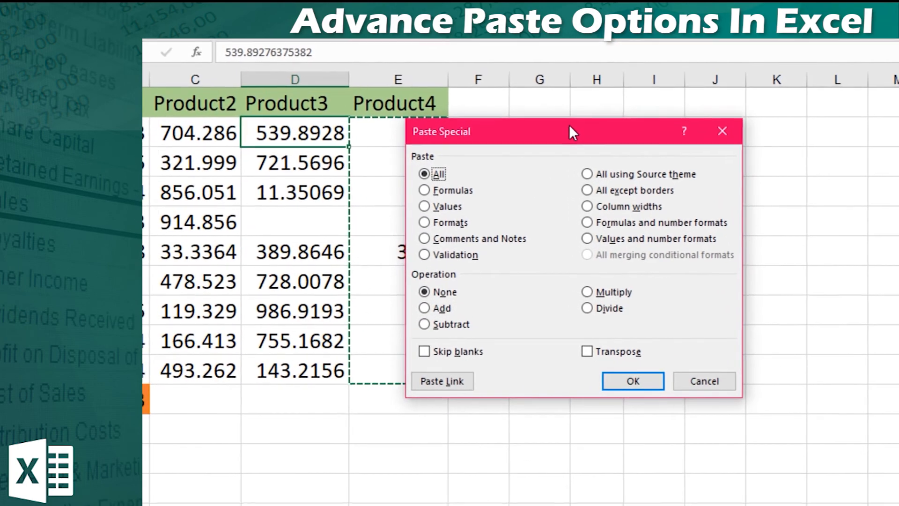
left_click_drag(592, 127, 592, 127)
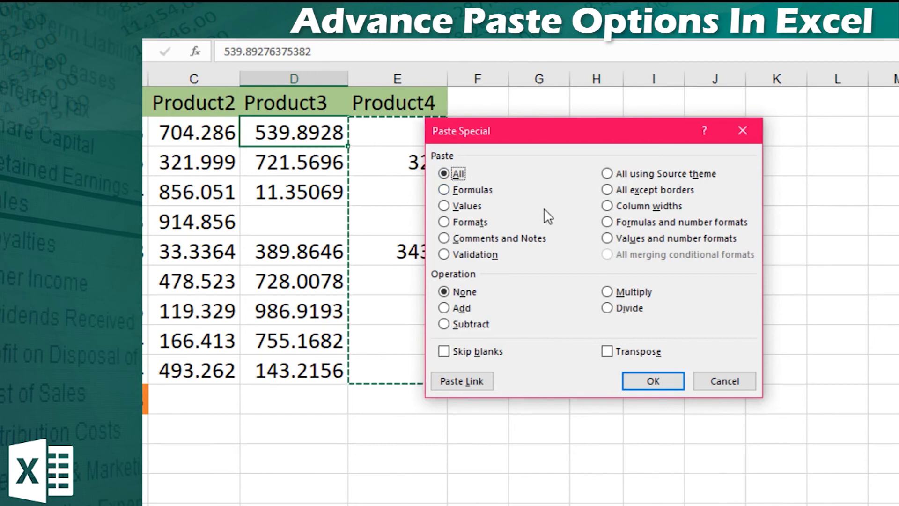
left_click(463, 291)
left_click(469, 351)
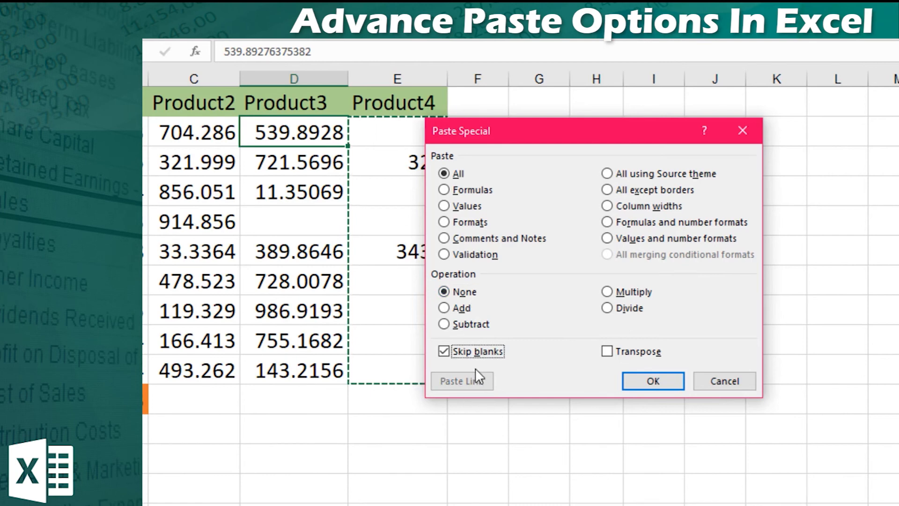
left_click_drag(547, 133, 606, 131)
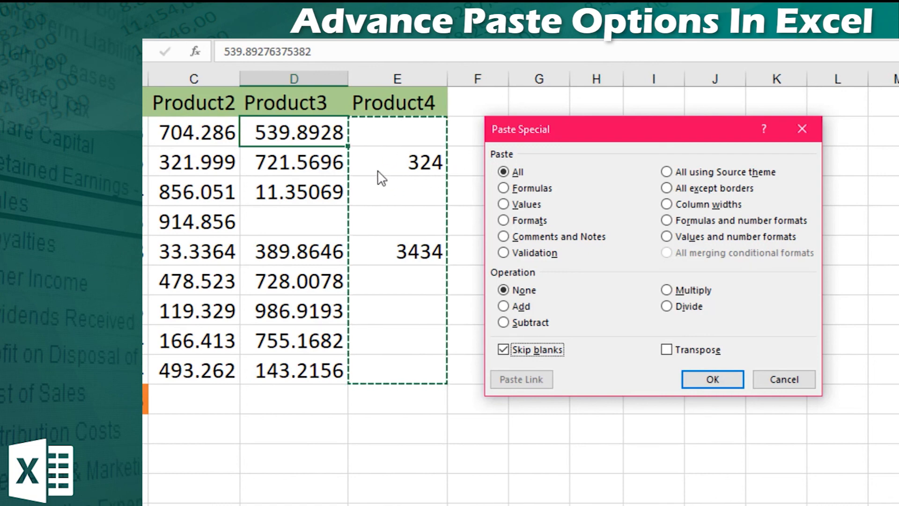
left_click(723, 377)
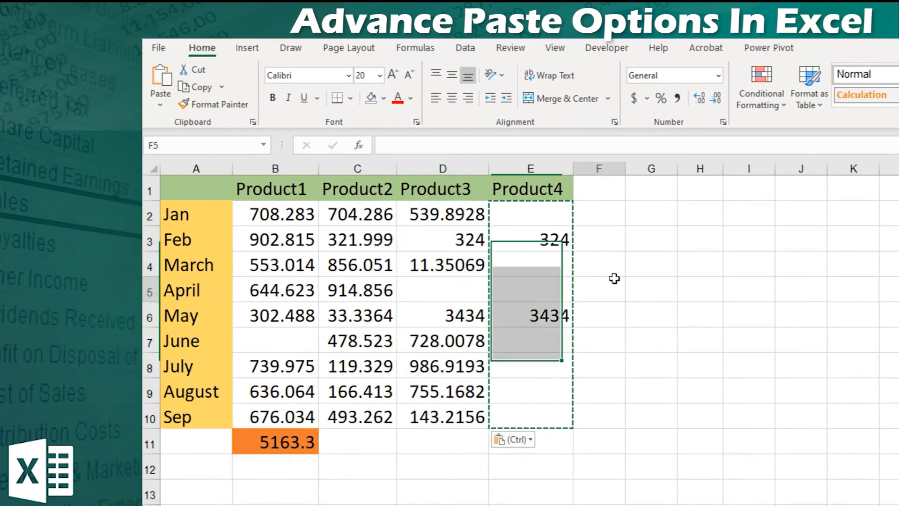
- Compare the Product3 and Product4 cells in the Feb, March, April and May rows to check the skip-blanks paste
left_click_drag(559, 243, 466, 241)
left_click(556, 312)
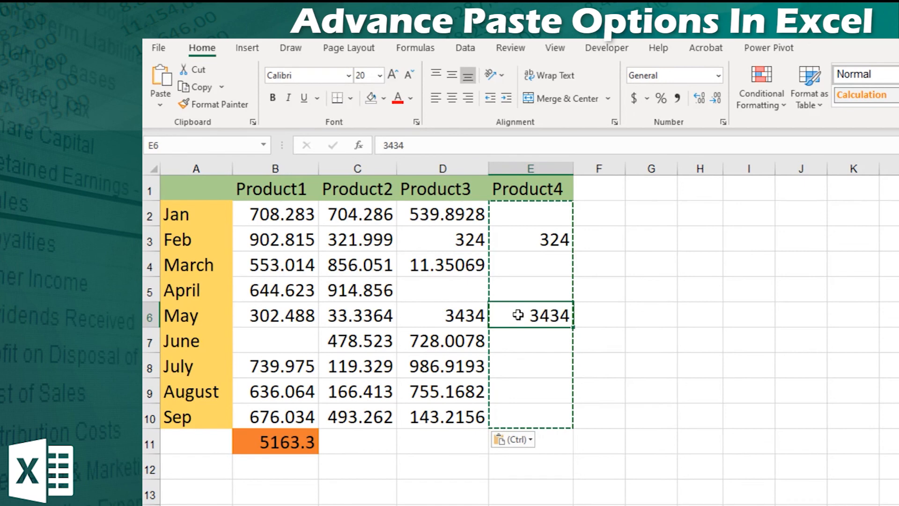
left_click_drag(546, 315, 443, 316)
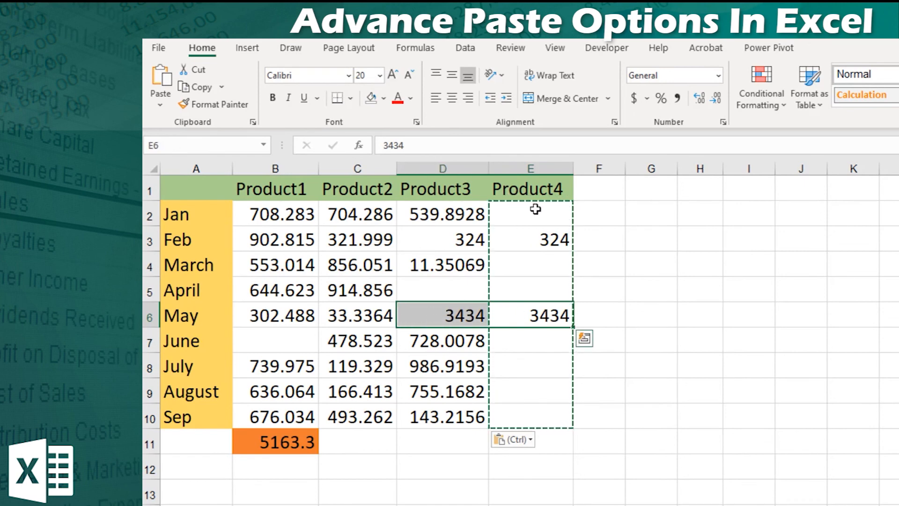
left_click(536, 263)
key("Down")
left_click(466, 289)
key("Right")
left_click(446, 299)
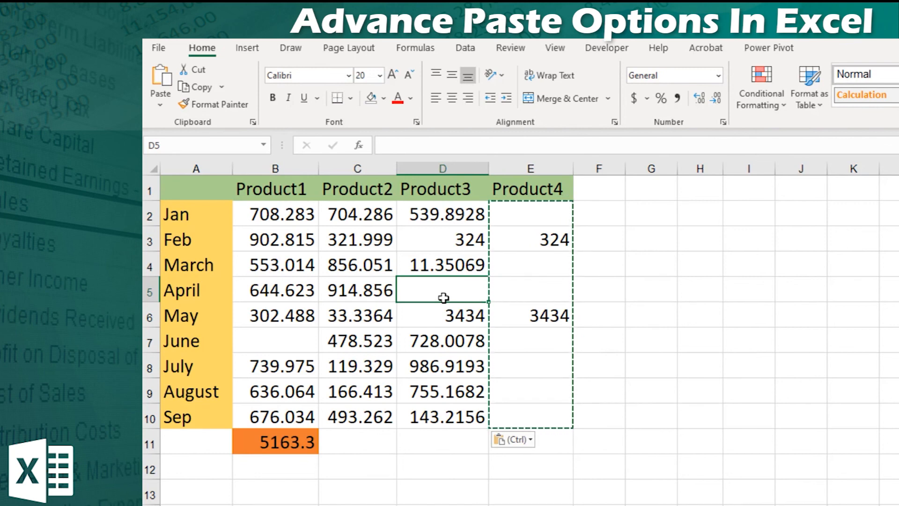